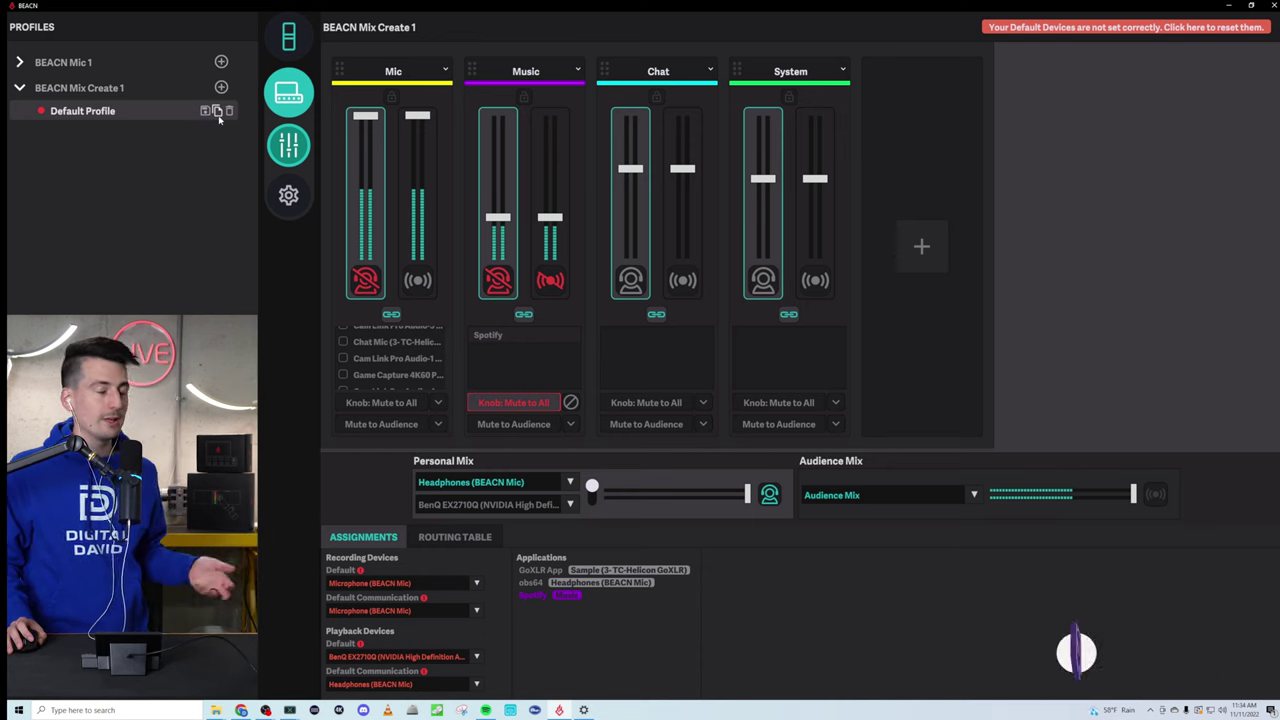
# Browse the device pages and BEACN Mix Create 1's device settings, then return to the mixer.
pyautogui.click(288, 52)
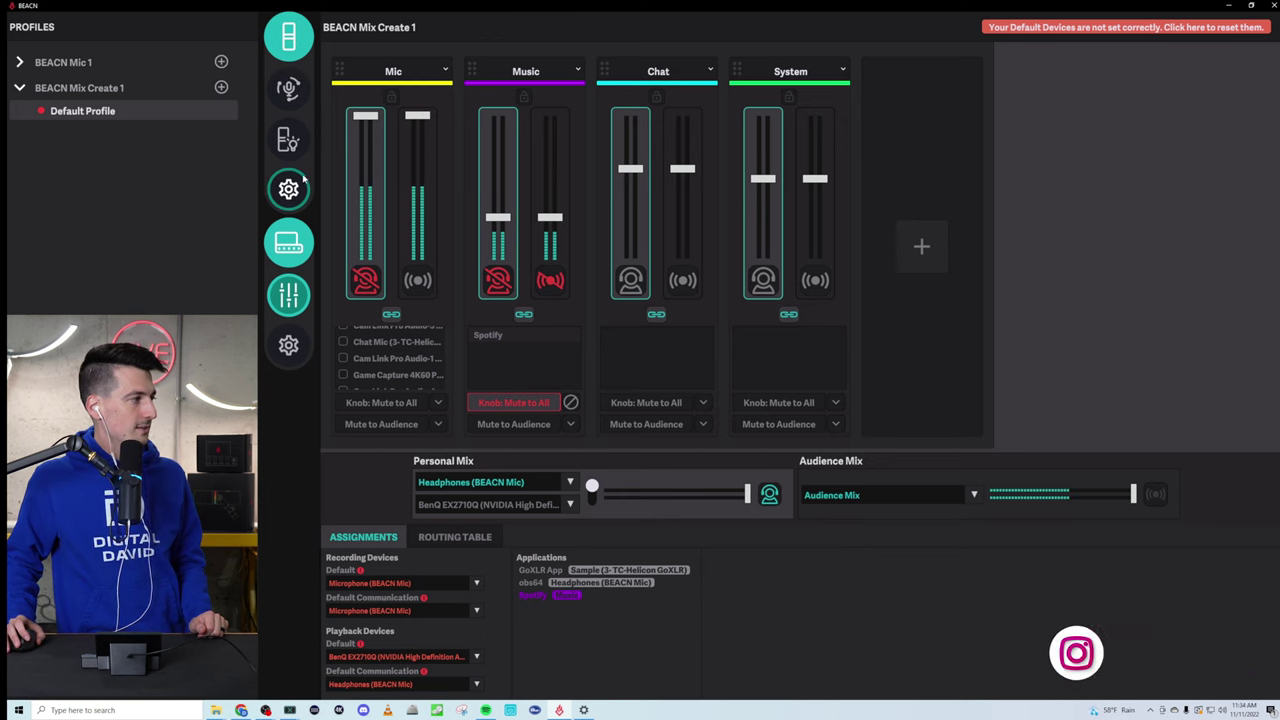
pyautogui.click(288, 35)
pyautogui.click(288, 97)
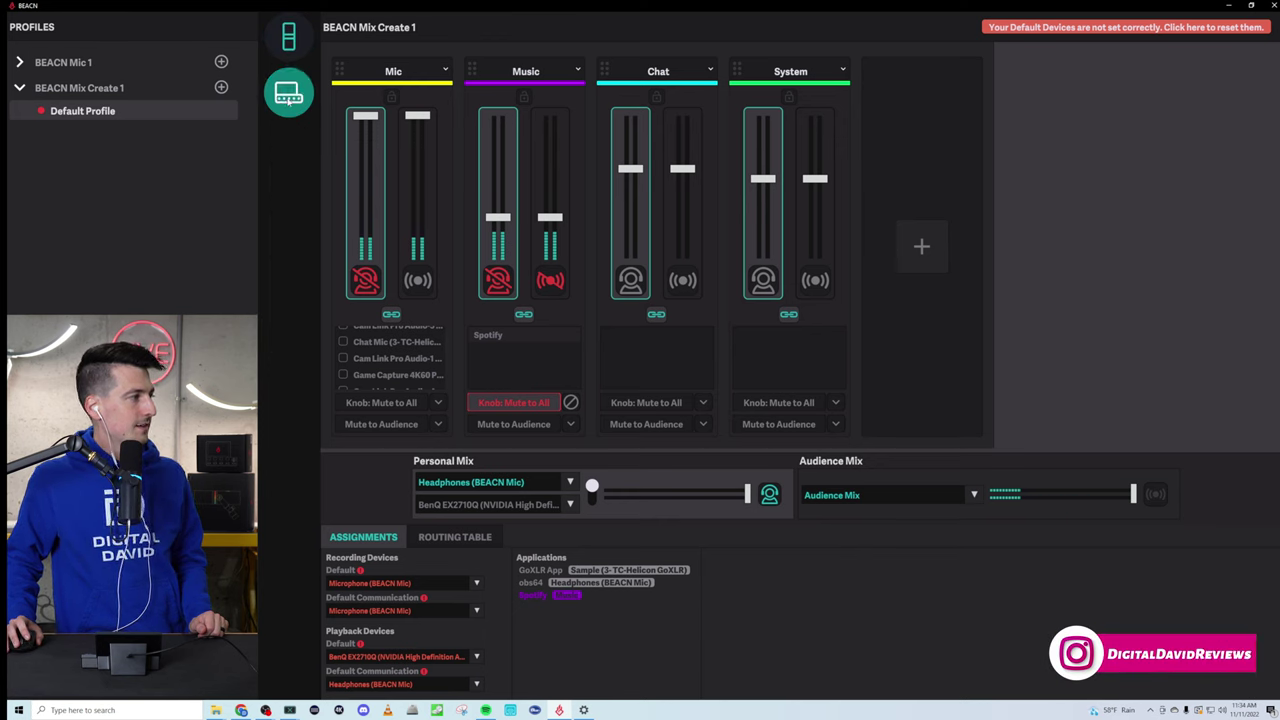
pyautogui.click(291, 100)
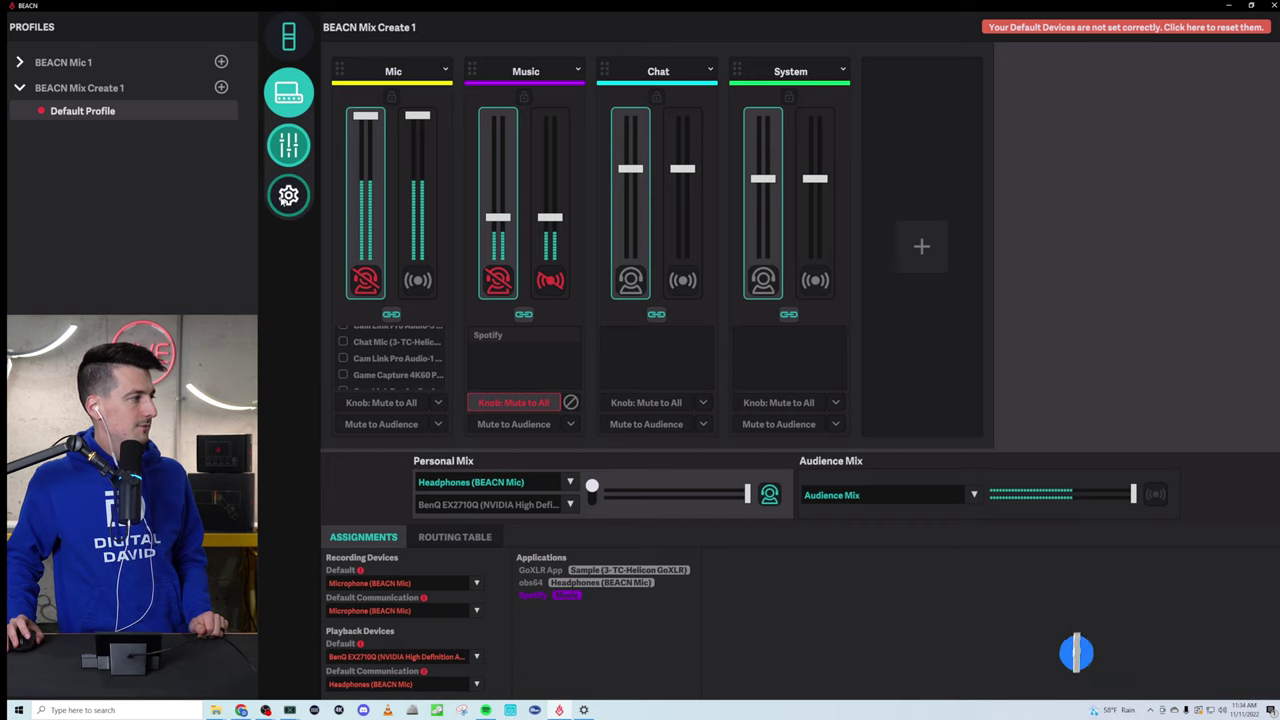
pyautogui.click(288, 195)
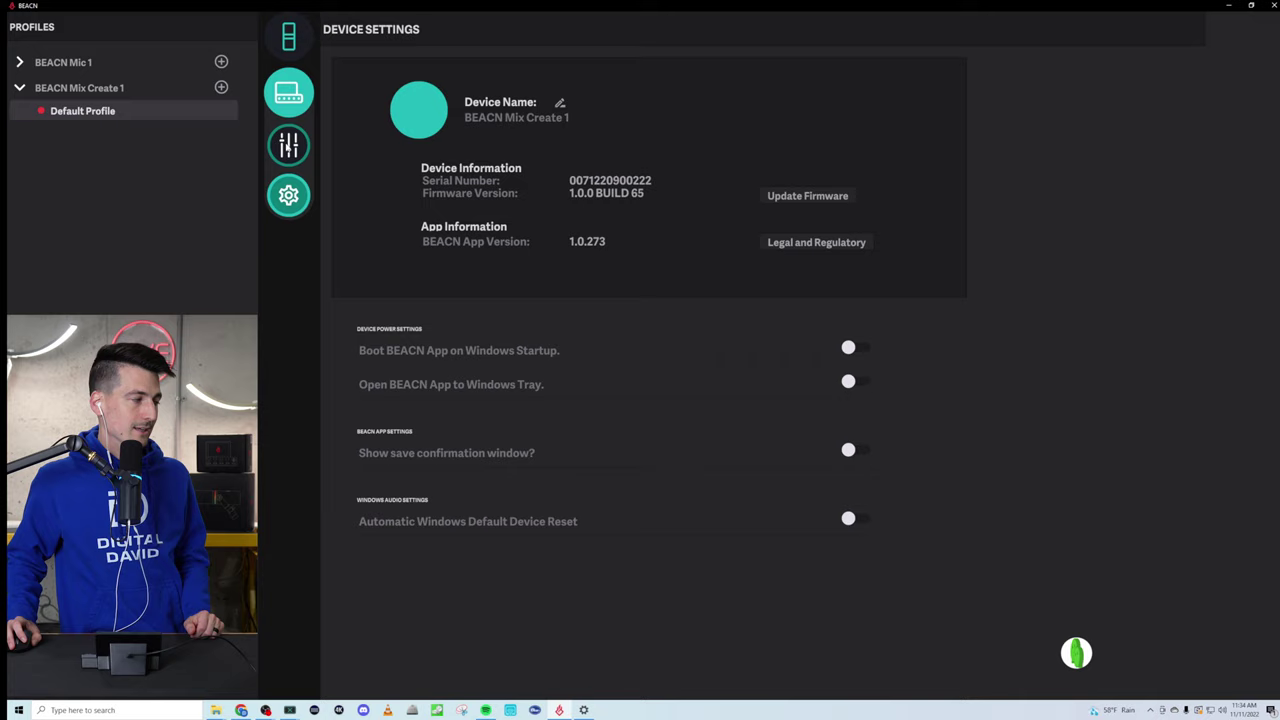
pyautogui.click(288, 145)
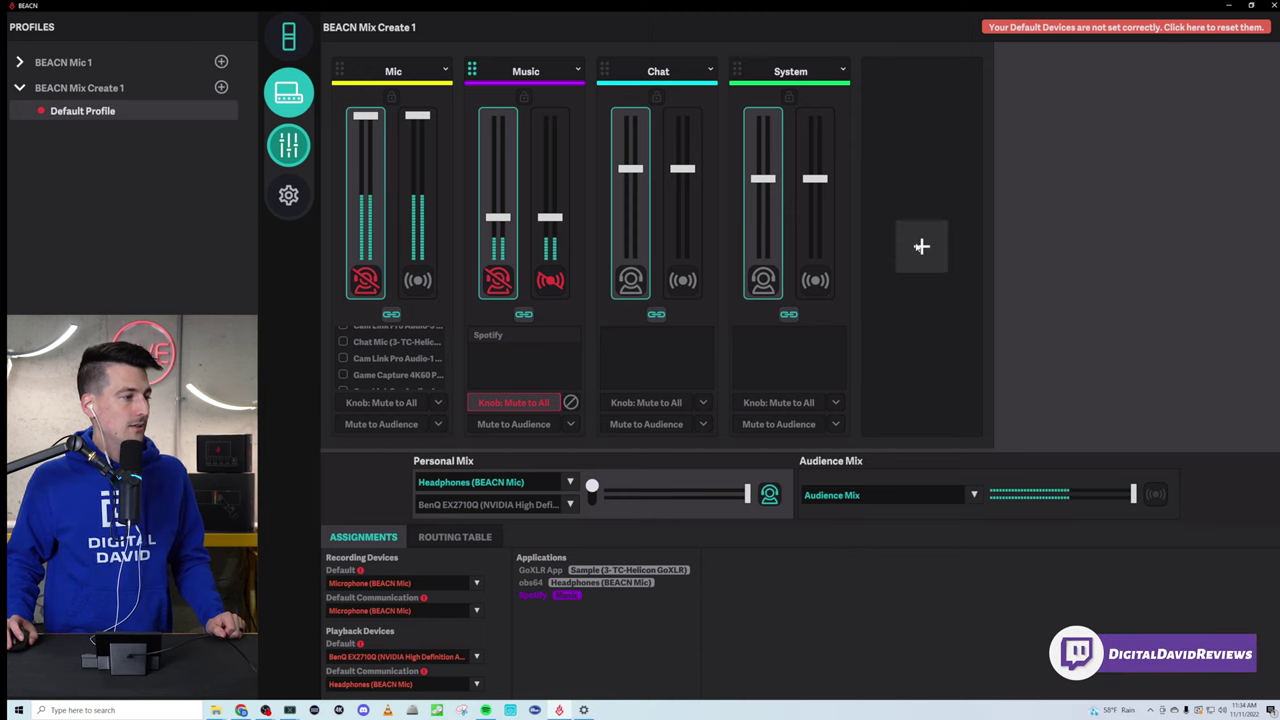
# Add Game, Hardware and Aux 2 channels to the Mix Create 1 mixer.
pyautogui.click(920, 250)
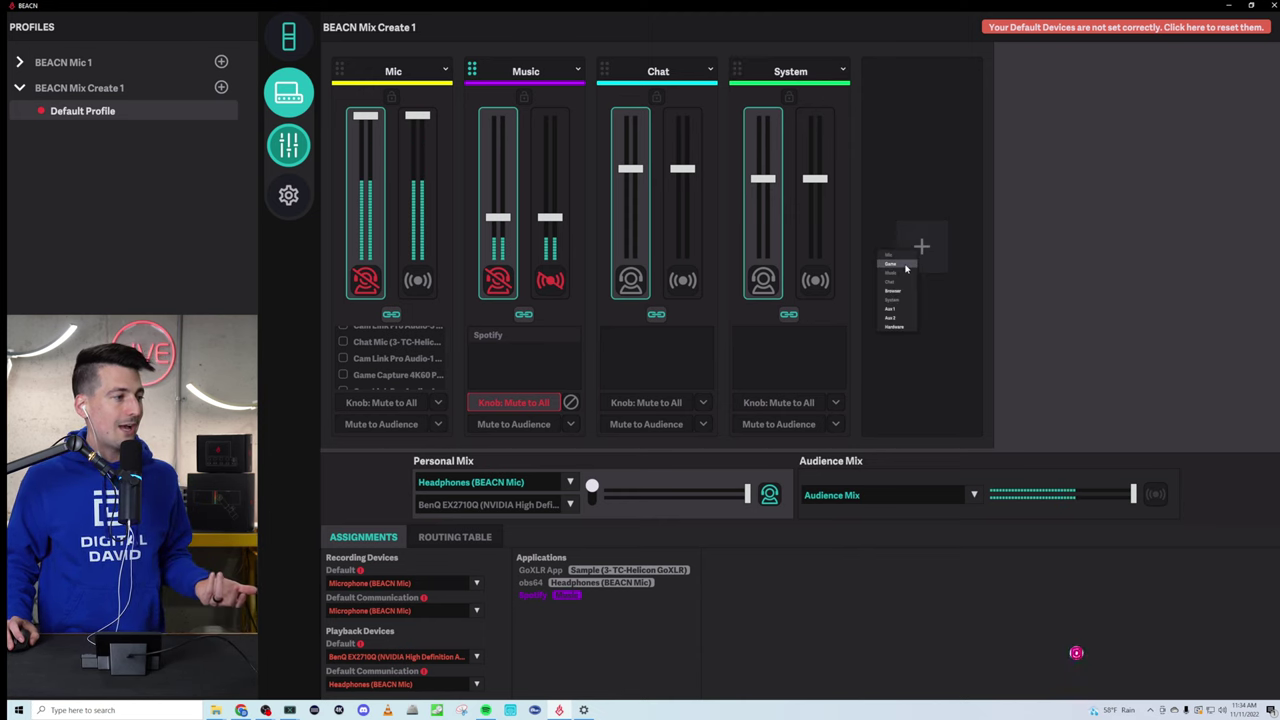
pyautogui.click(906, 266)
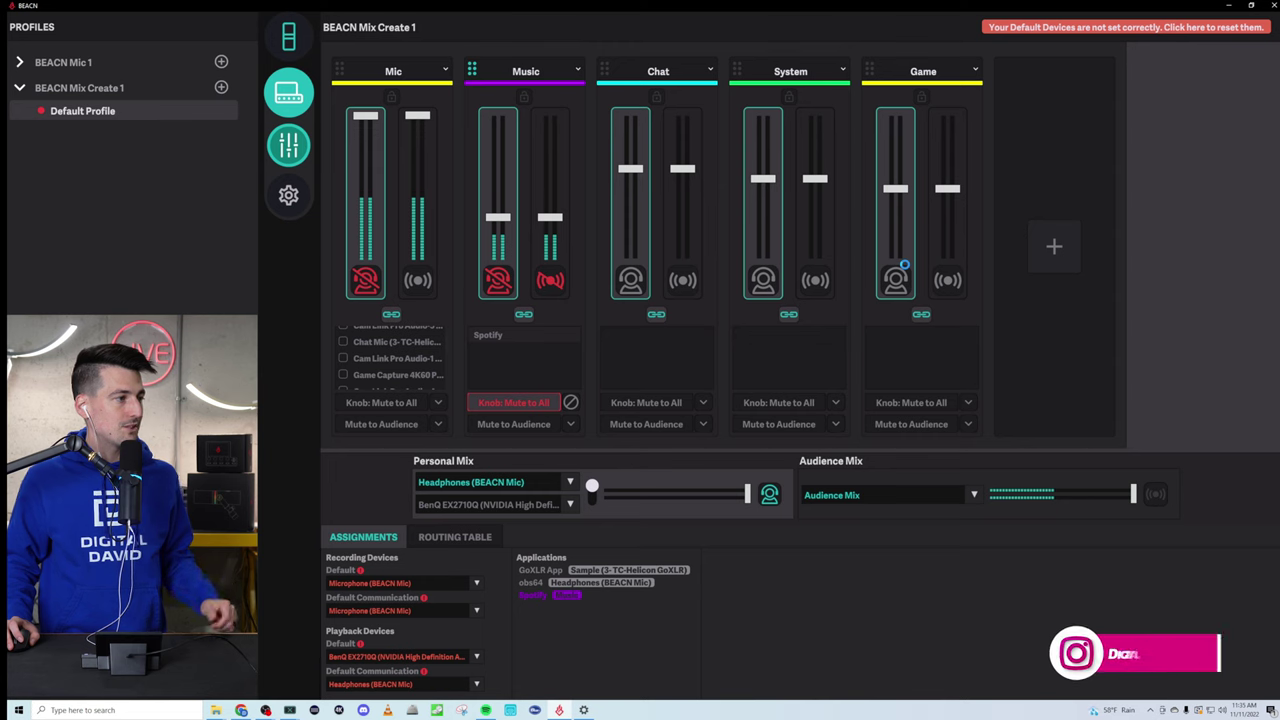
pyautogui.click(1054, 250)
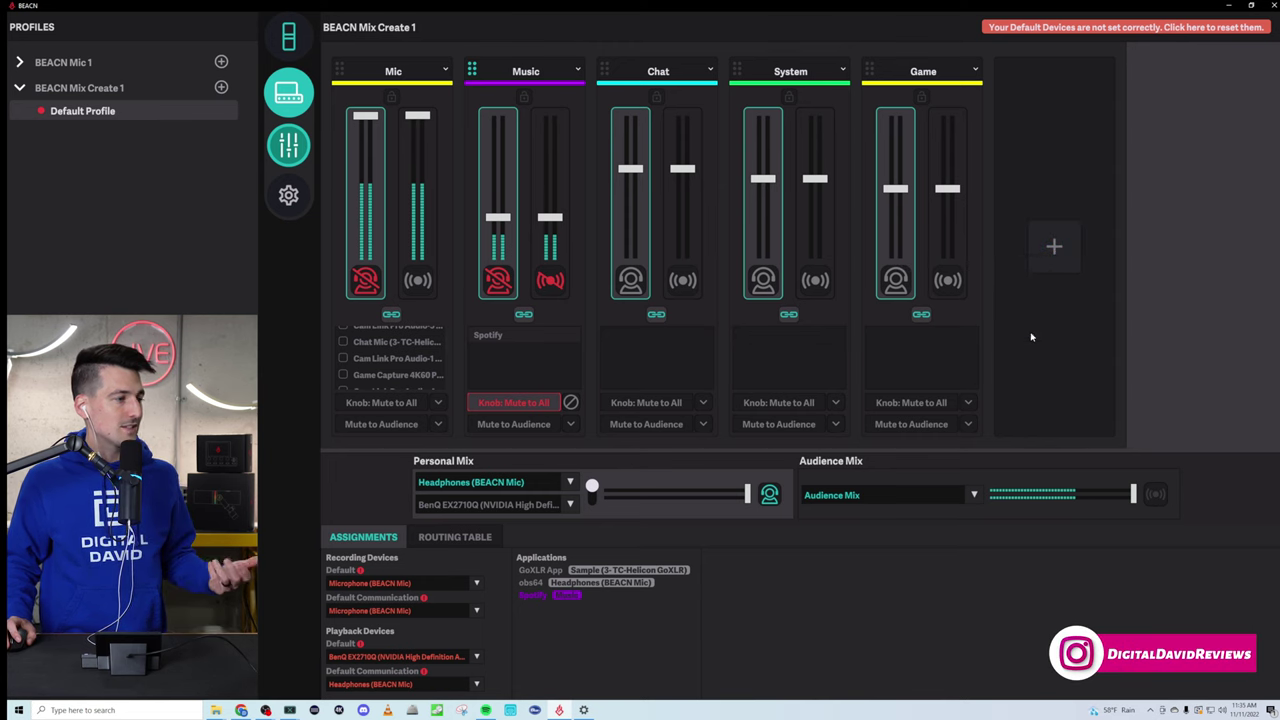
pyautogui.click(1185, 248)
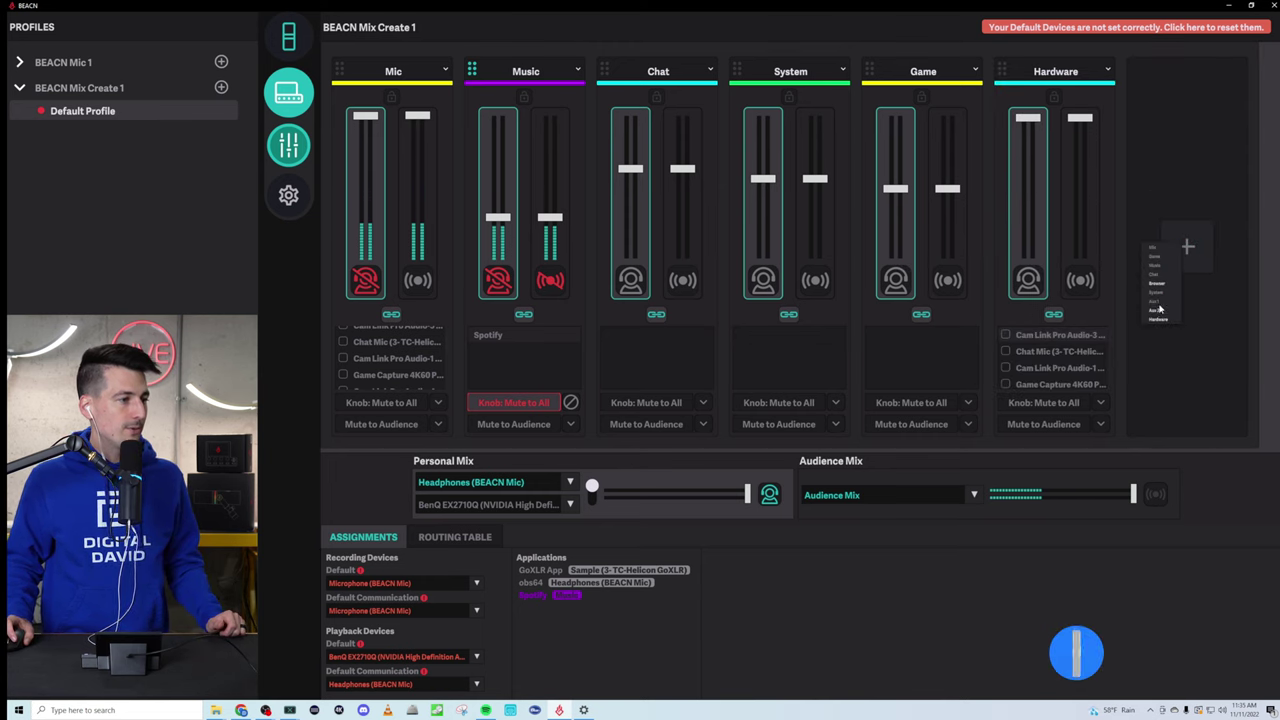
pyautogui.click(1157, 310)
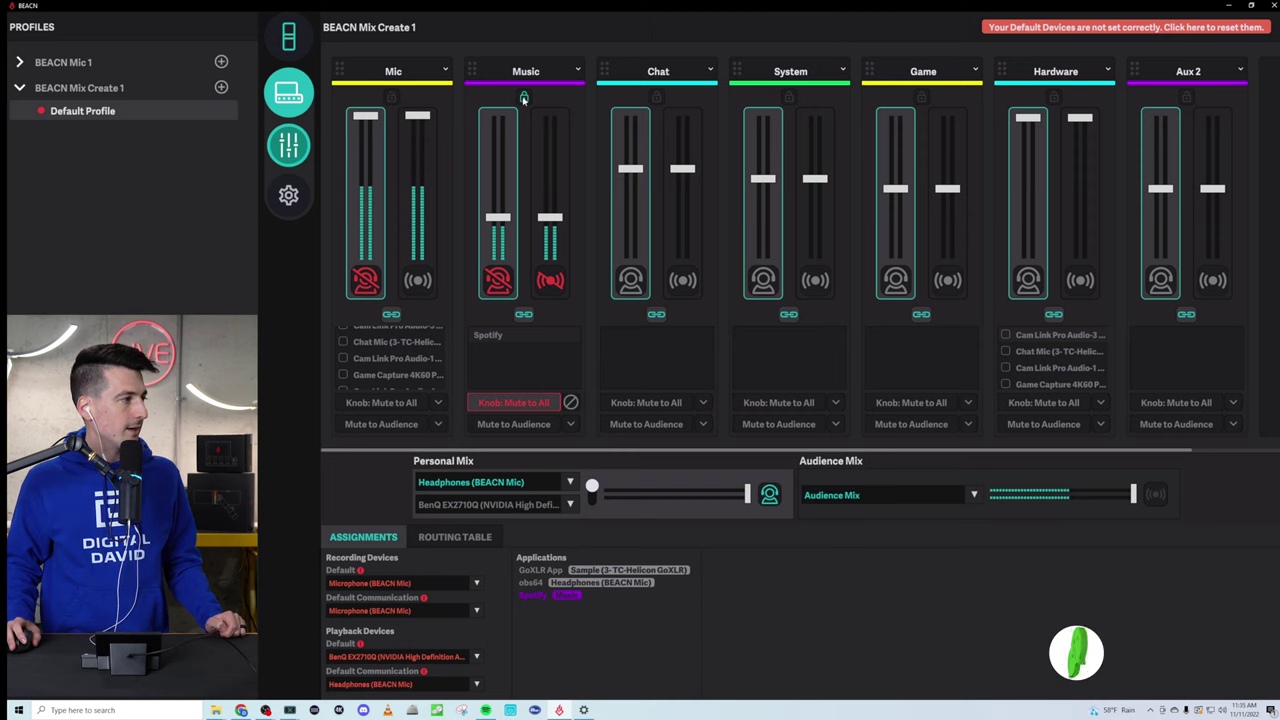
pyautogui.click(391, 97)
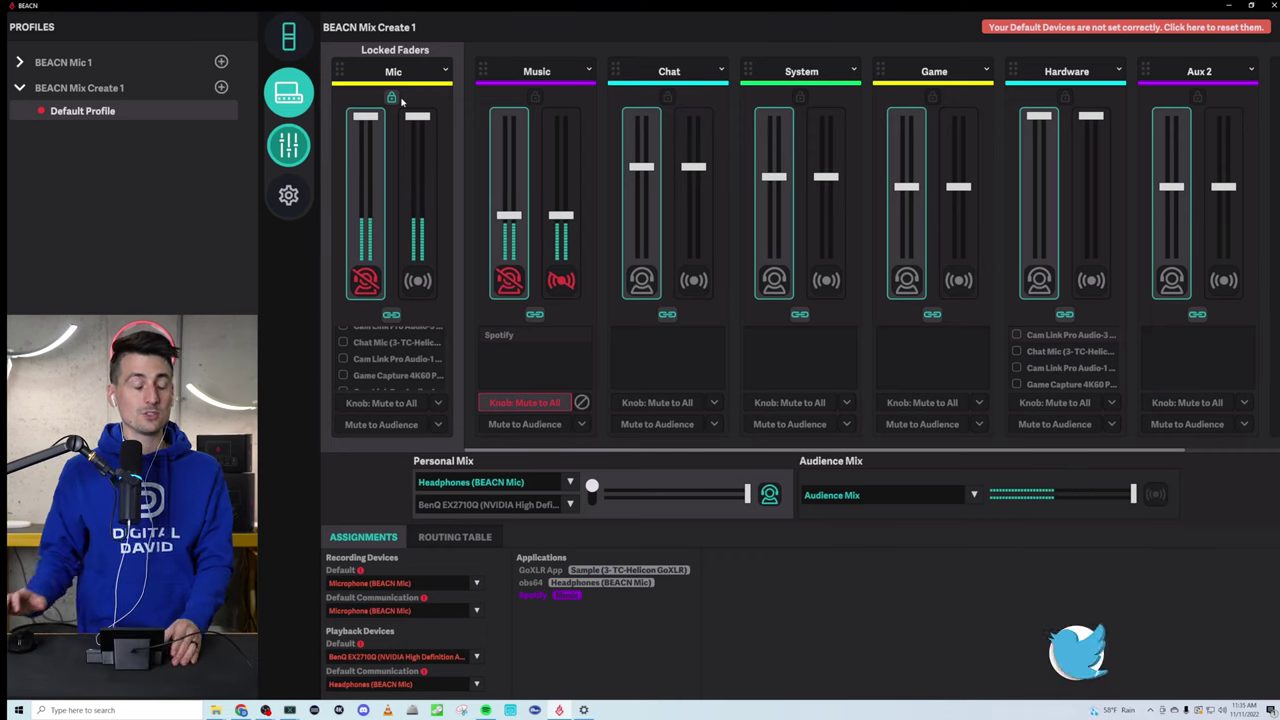
pyautogui.click(393, 98)
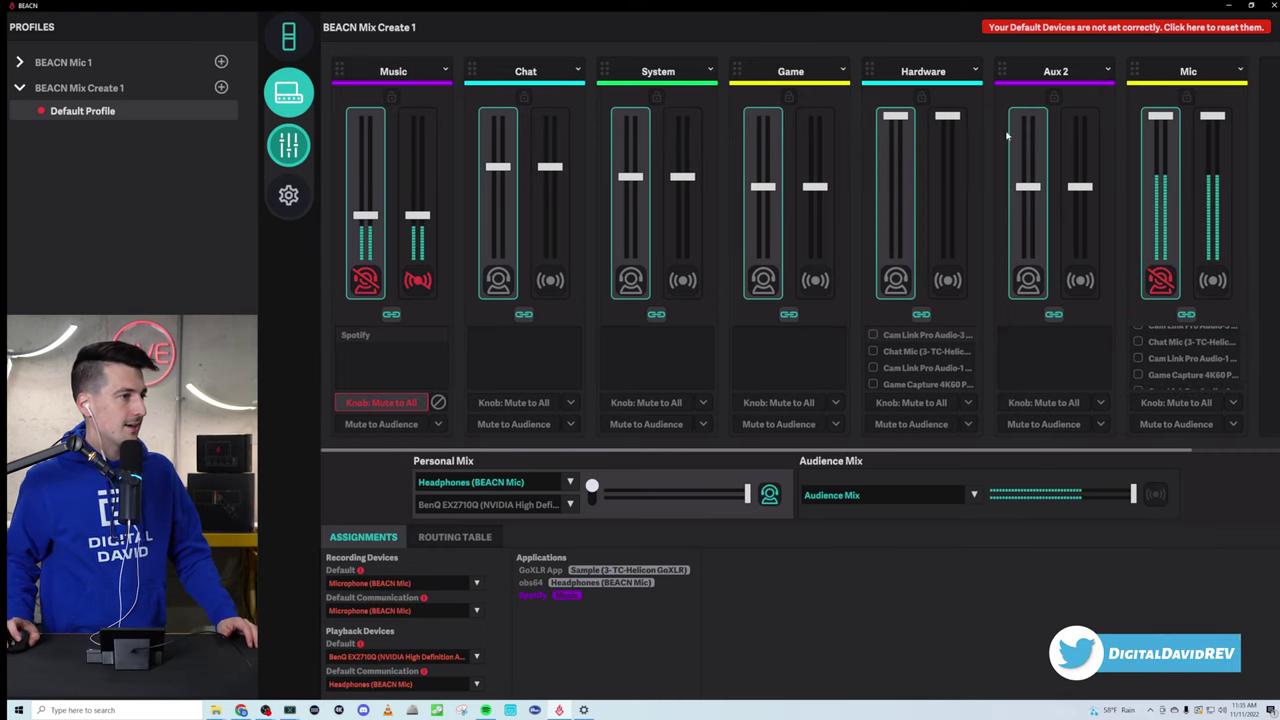
pyautogui.moveTo(1135, 70); pyautogui.dragTo(340, 76)
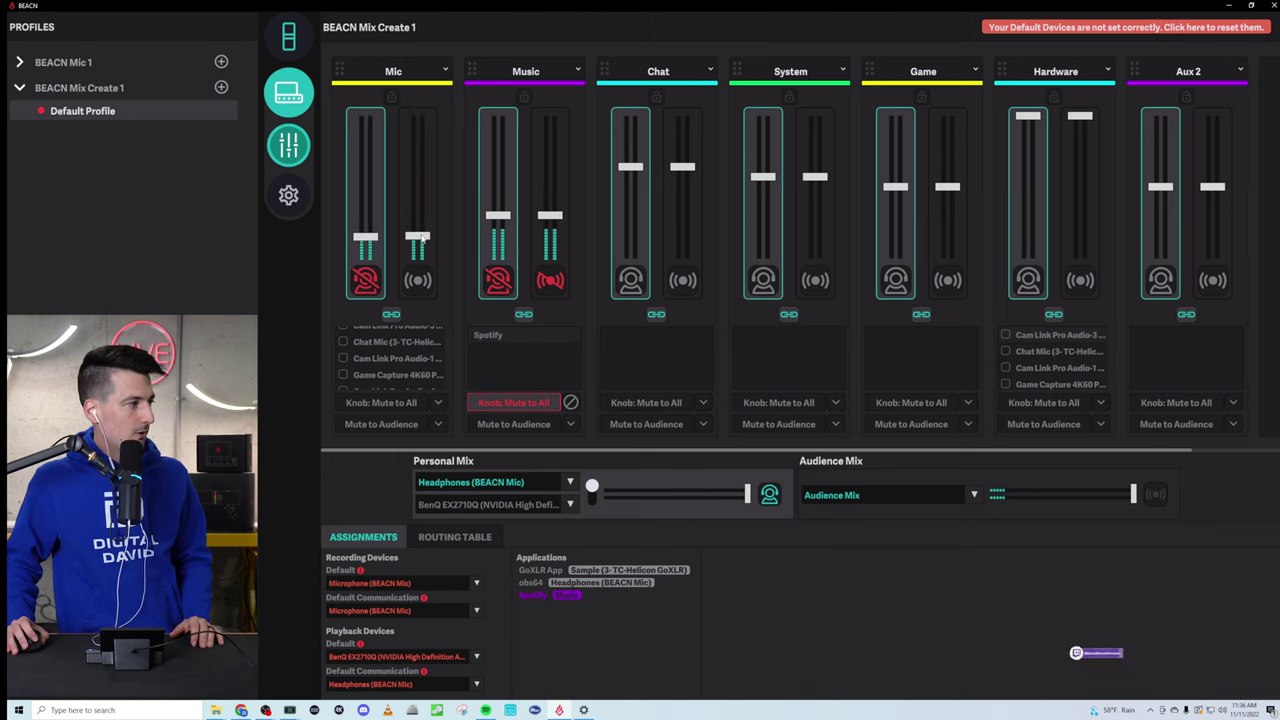
# Test the Mic personal and audience faders, leave both near maximum, and unlink them.
pyautogui.moveTo(420, 203); pyautogui.dragTo(430, 120)
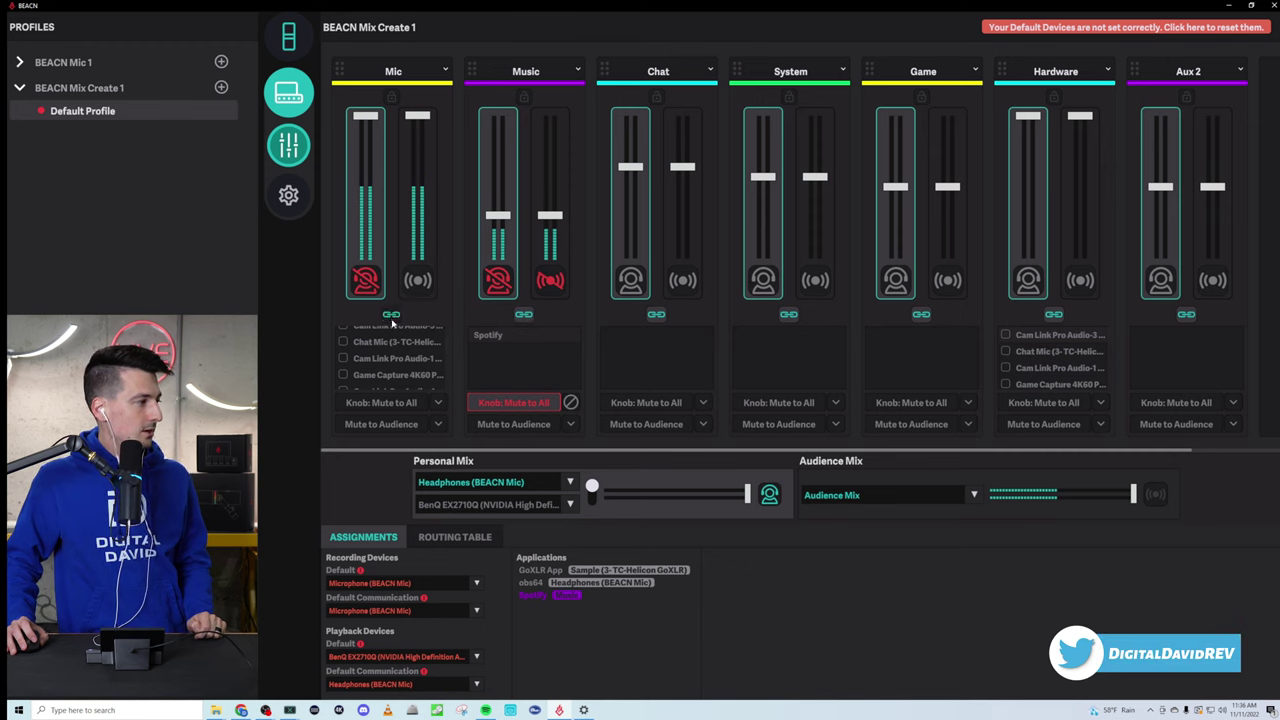
pyautogui.moveTo(417, 115); pyautogui.dragTo(411, 186)
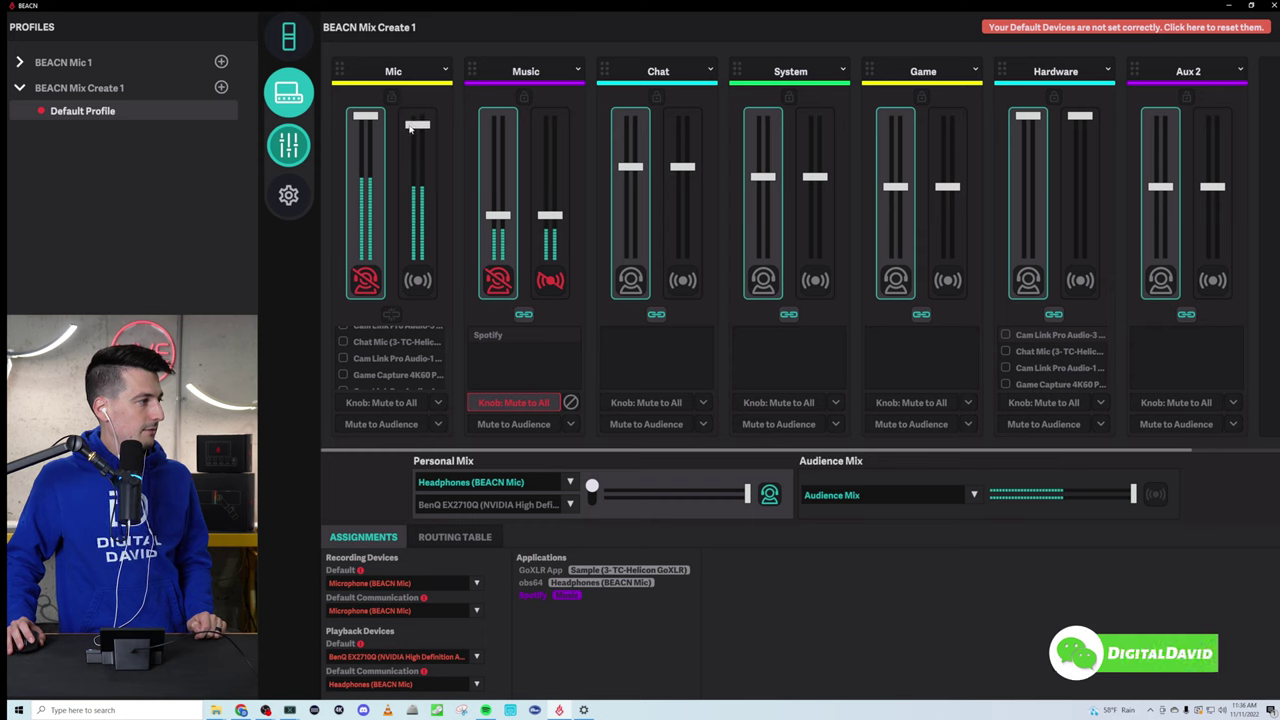
pyautogui.moveTo(371, 120); pyautogui.dragTo(371, 212)
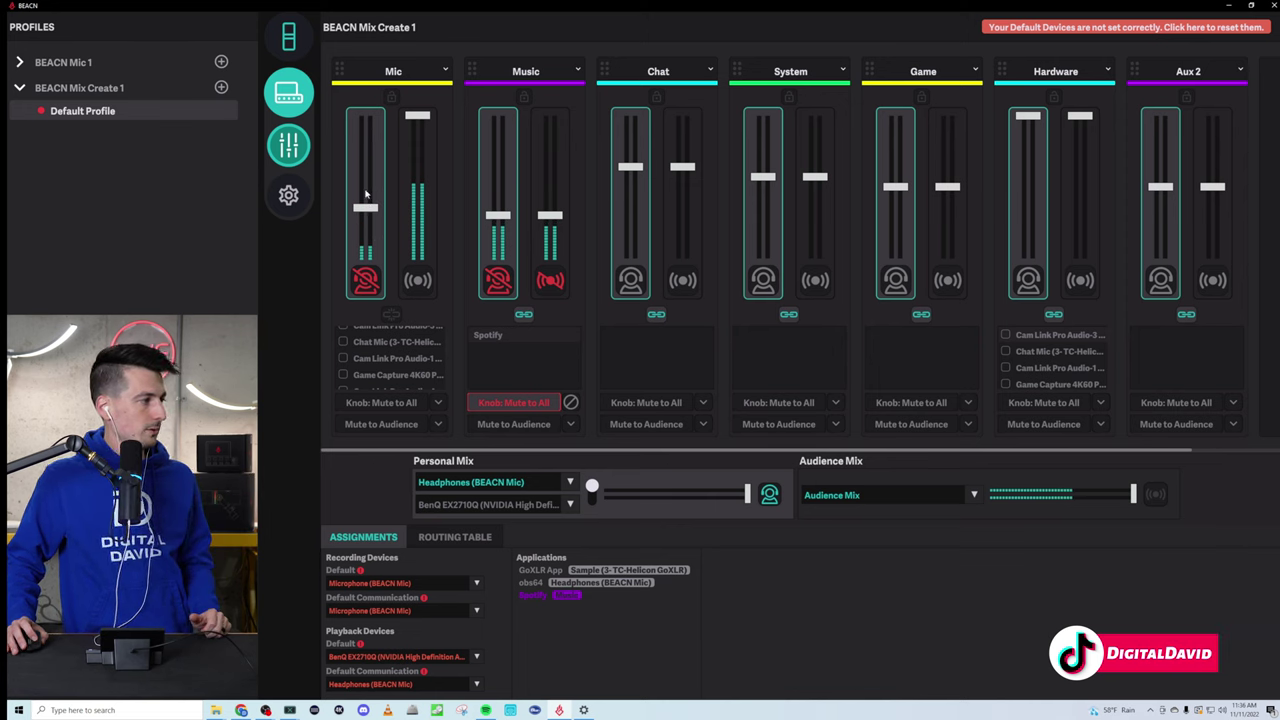
pyautogui.moveTo(367, 130); pyautogui.dragTo(371, 138)
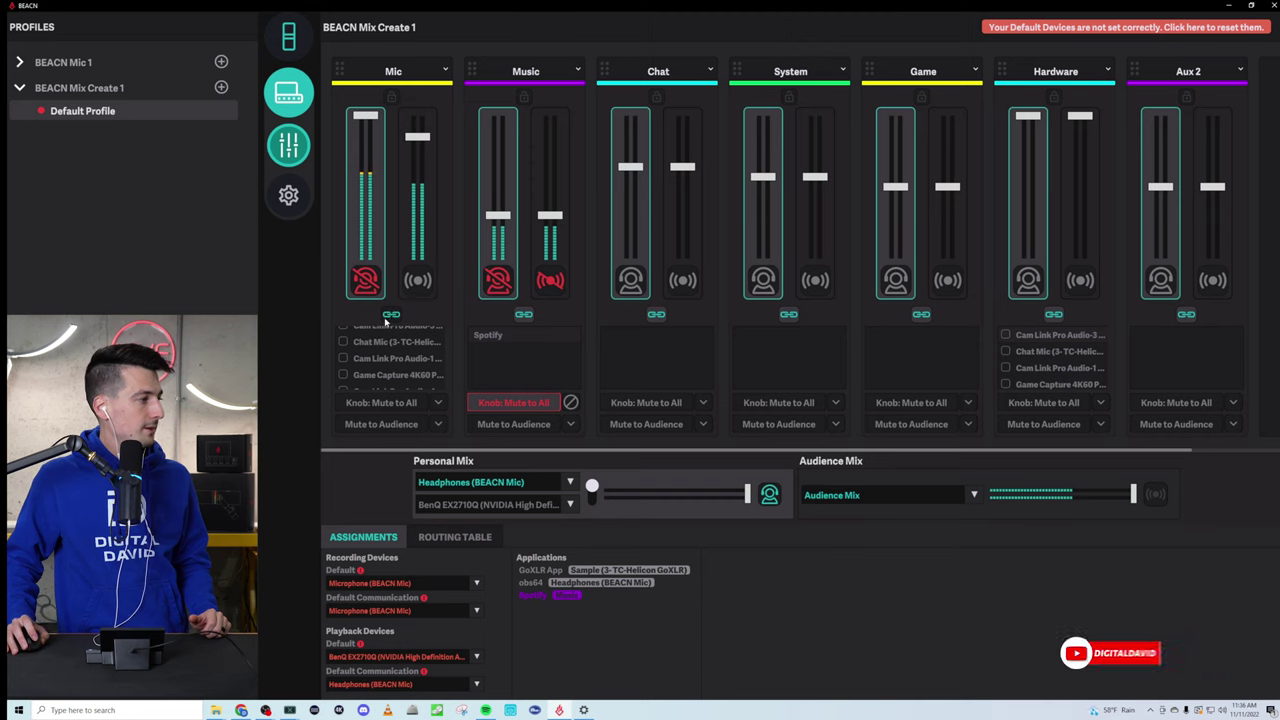
pyautogui.moveTo(422, 138)
pyautogui.mouseDown()
pyautogui.moveTo(423, 173)
pyautogui.moveTo(427, 134)
pyautogui.mouseUp()
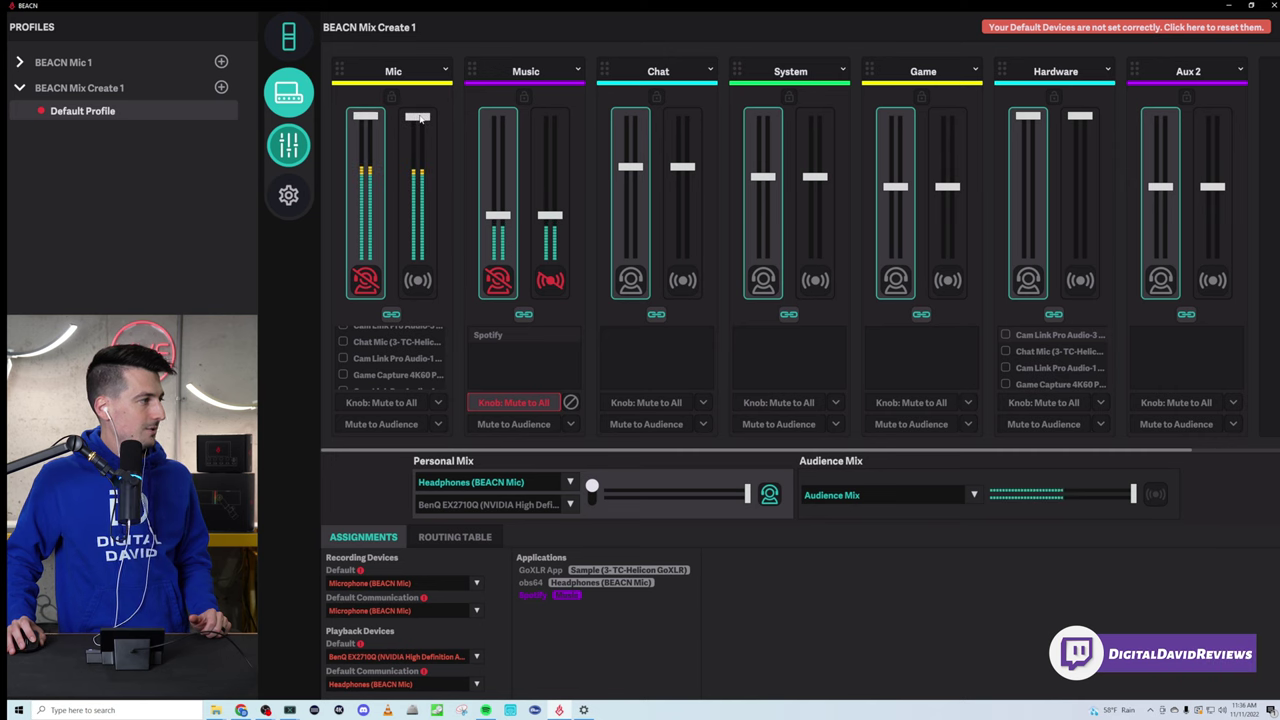
pyautogui.click(392, 316)
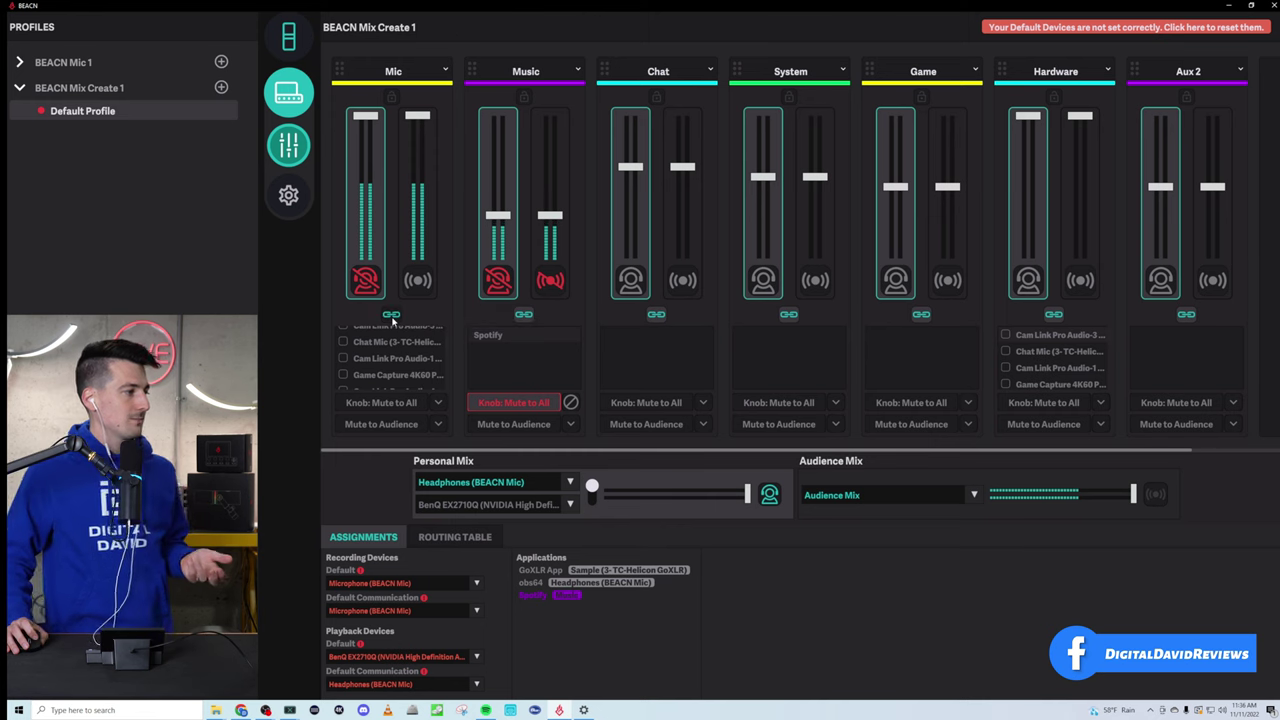
pyautogui.scroll(2, 390, 355)
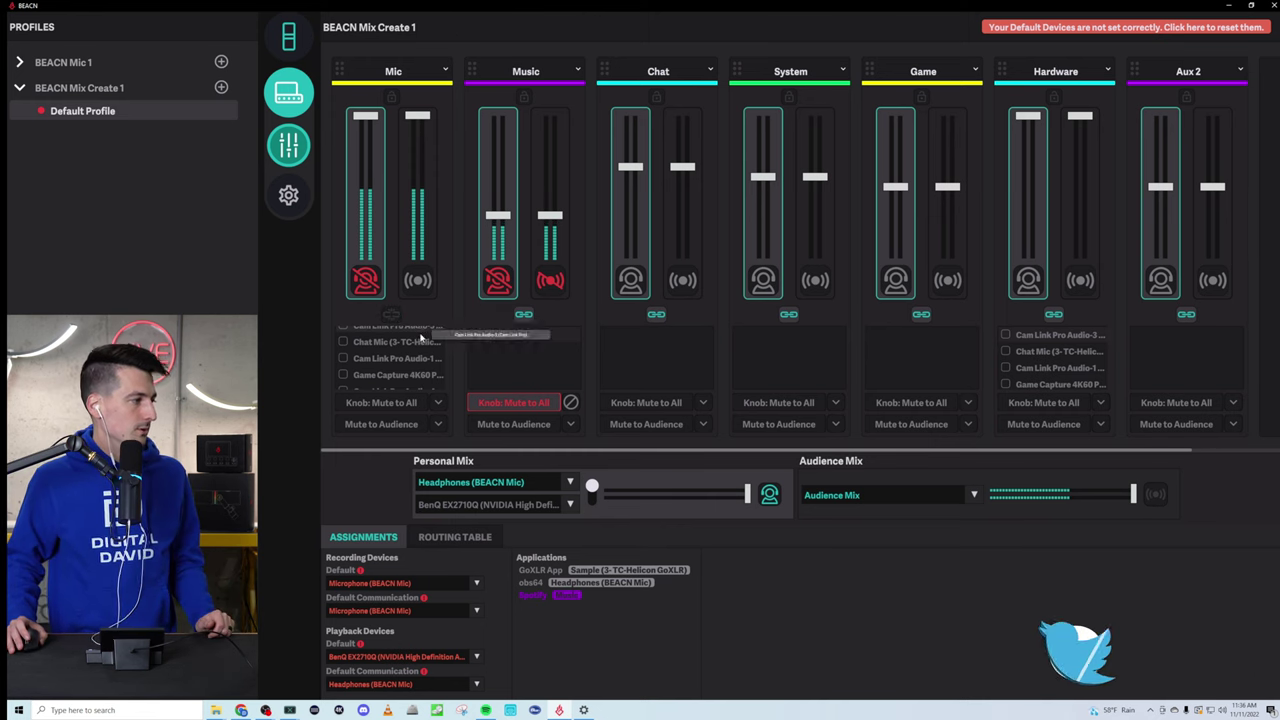
pyautogui.moveTo(385, 336); pyautogui.dragTo(890, 386)
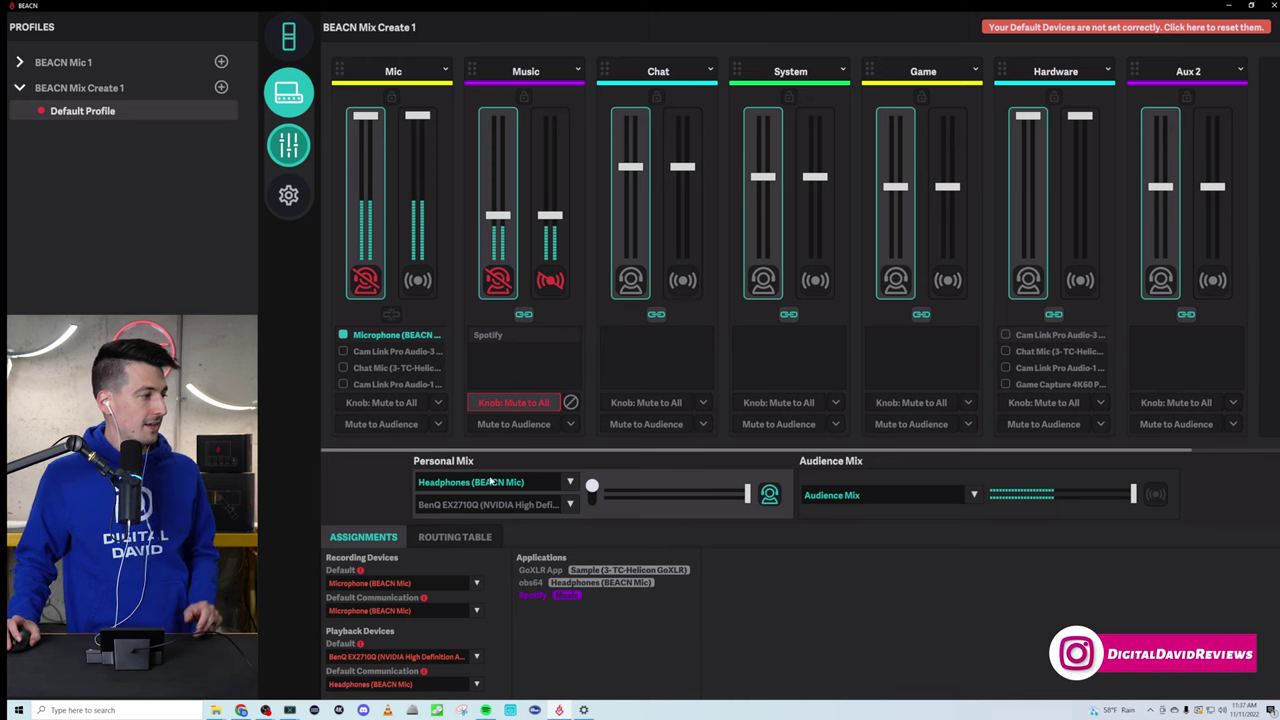
# Review the knob mute options for Mic and Music, then dismiss the Music choices.
pyautogui.click(441, 410)
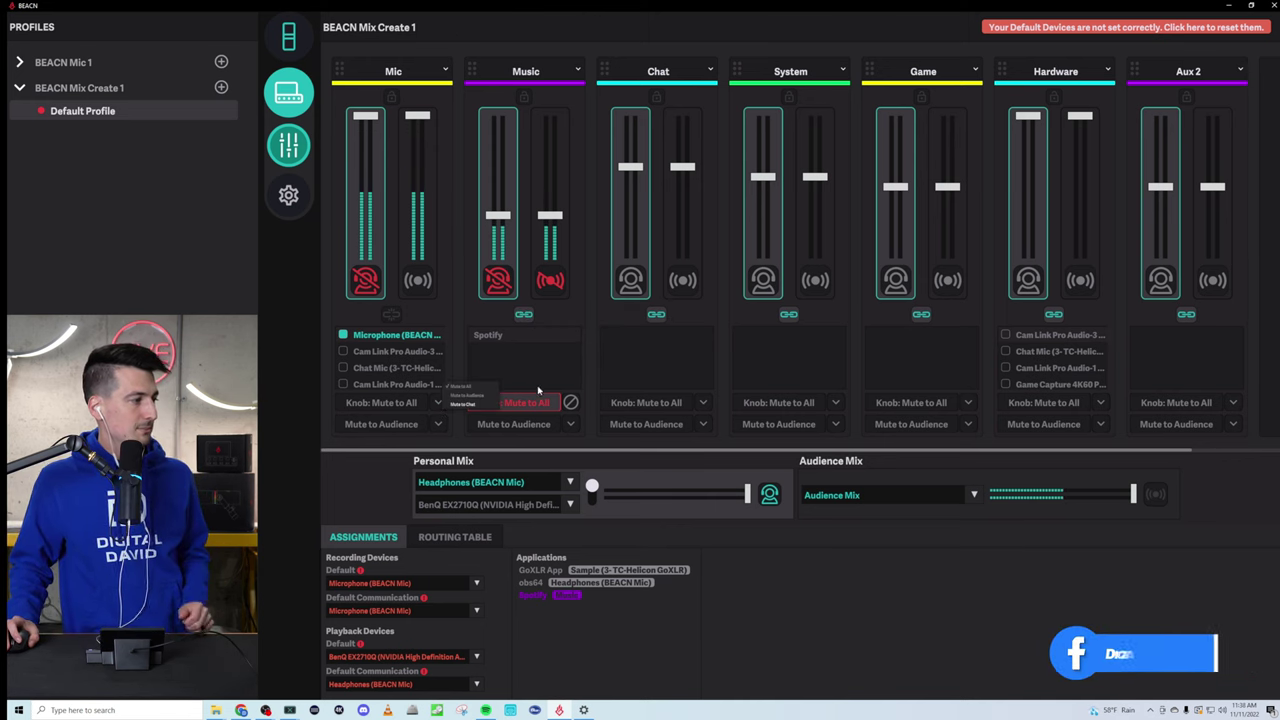
pyautogui.click(568, 426)
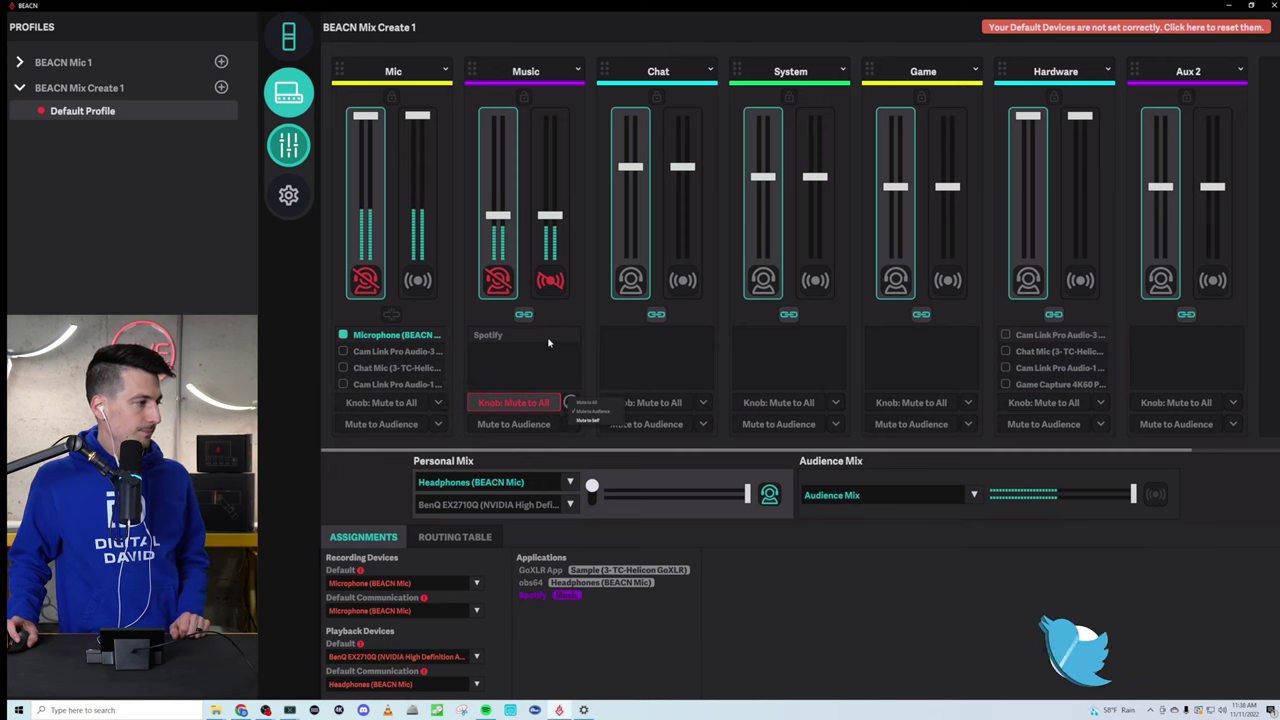
pyautogui.click(596, 372)
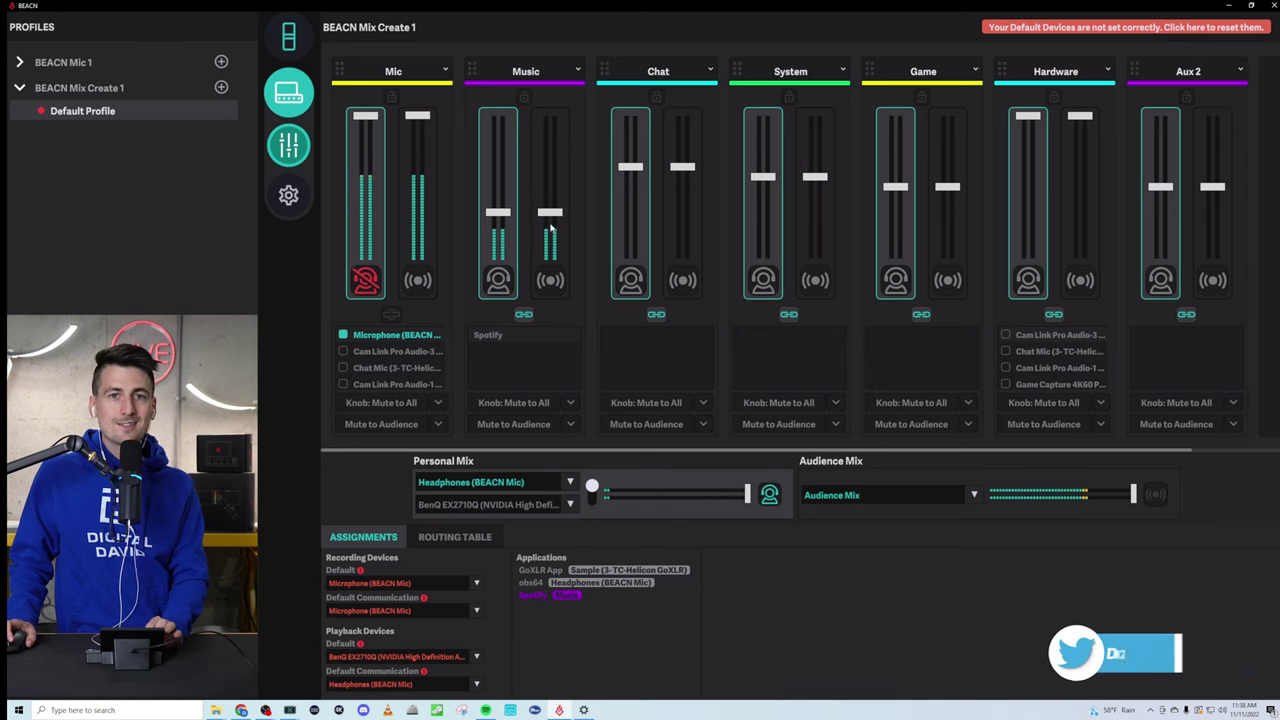
# Adjust the Music channel's volume up and back down by scrolling over its faders.
pyautogui.scroll(3, 550, 228)
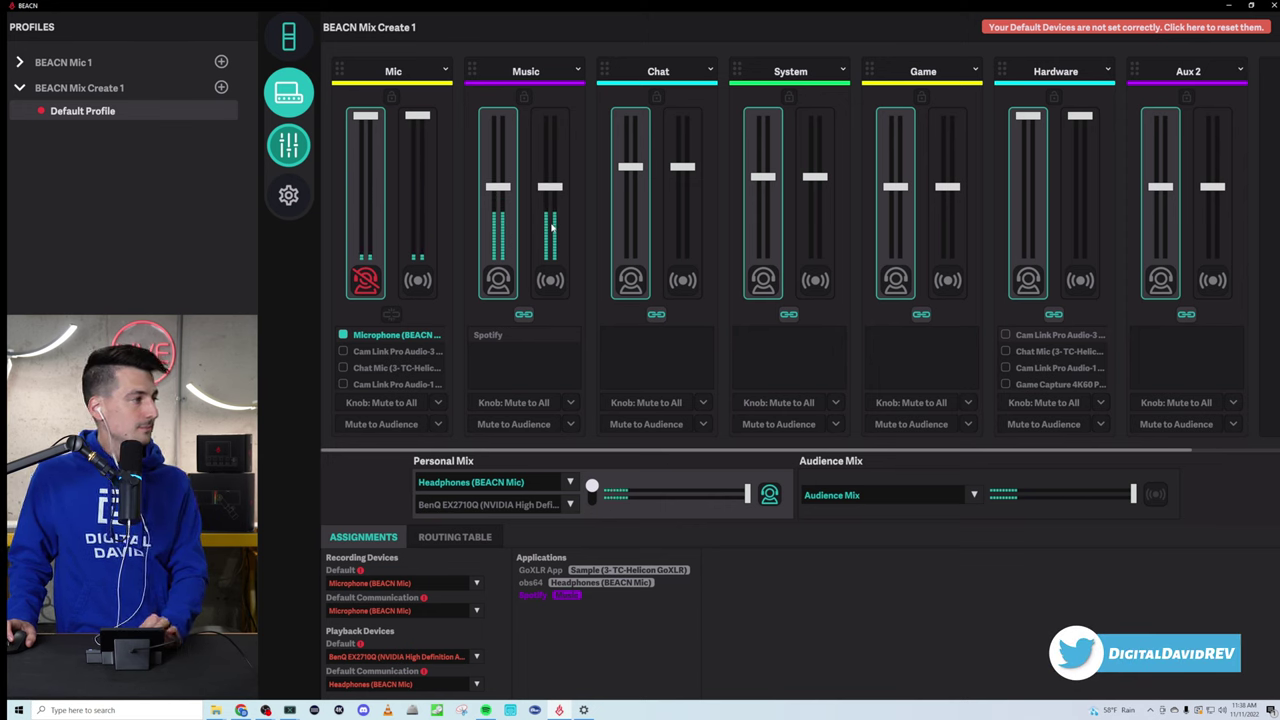
pyautogui.scroll(2, 550, 228)
pyautogui.scroll(6, 550, 228)
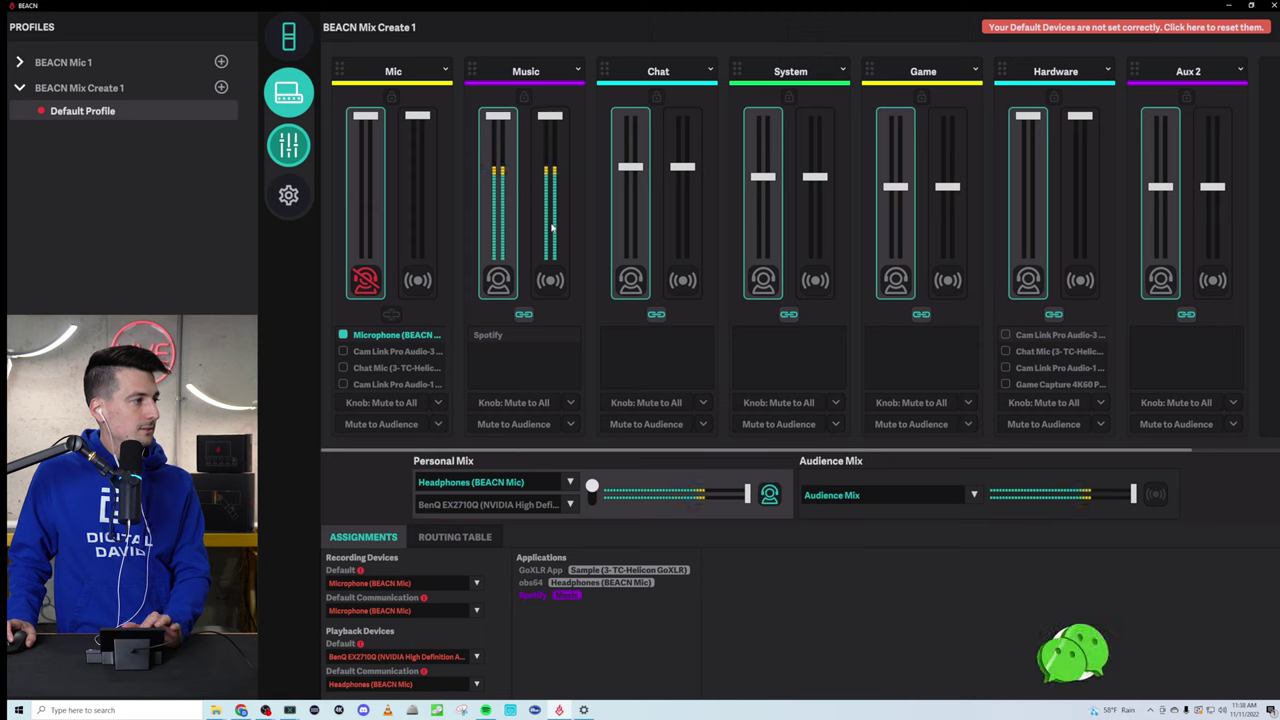
pyautogui.scroll(-3, 550, 228)
pyautogui.scroll(-5, 550, 228)
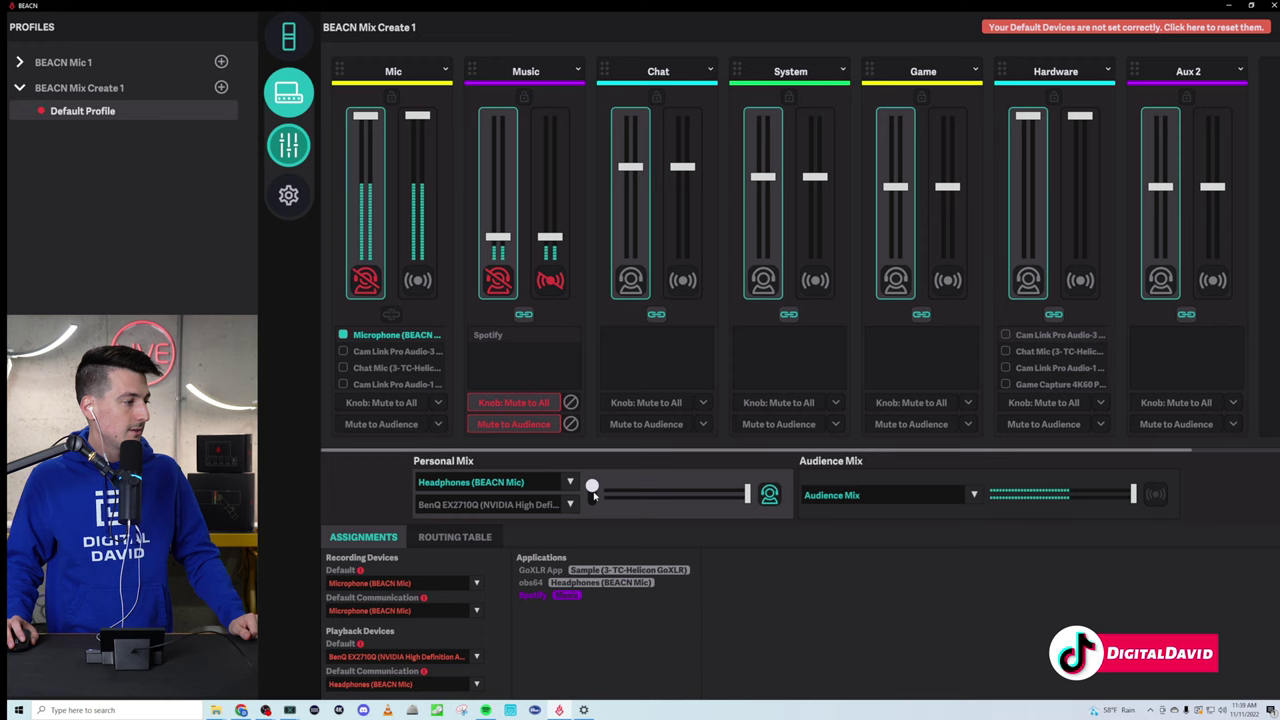
pyautogui.moveTo(592, 487)
pyautogui.mouseDown()
pyautogui.moveTo(600, 508)
pyautogui.moveTo(592, 487)
pyautogui.mouseUp()
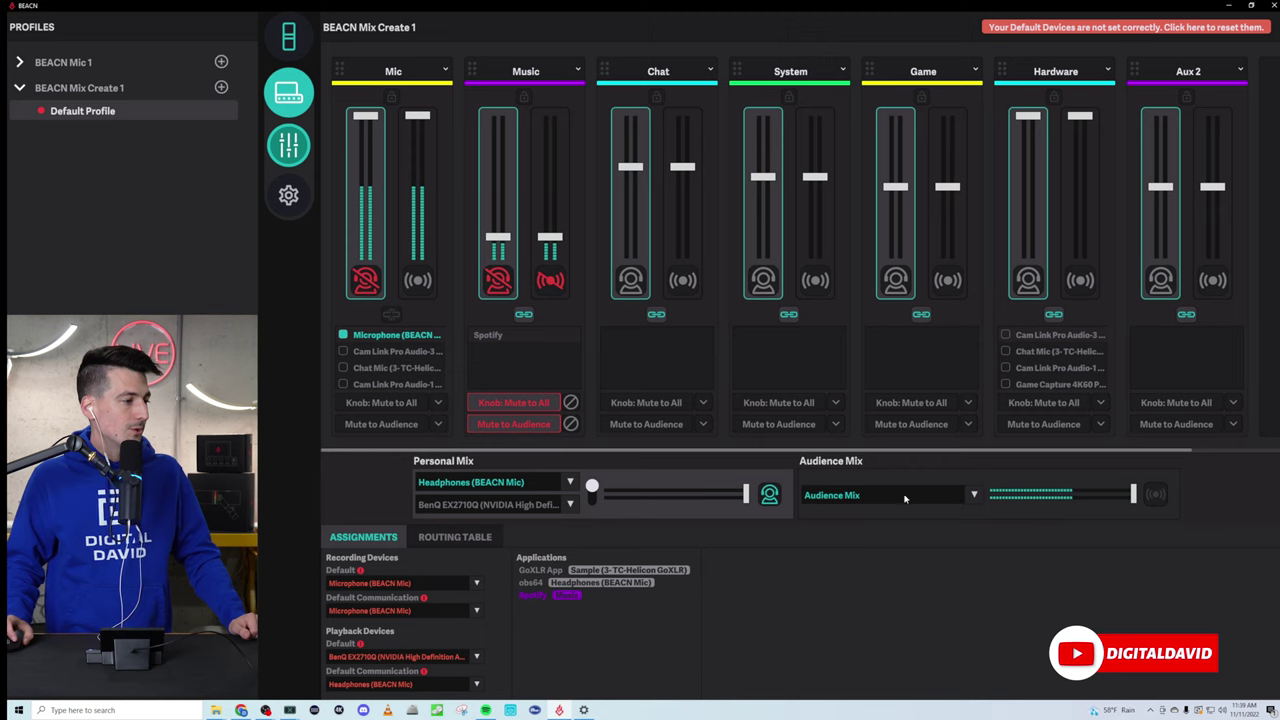
pyautogui.click(1154, 496)
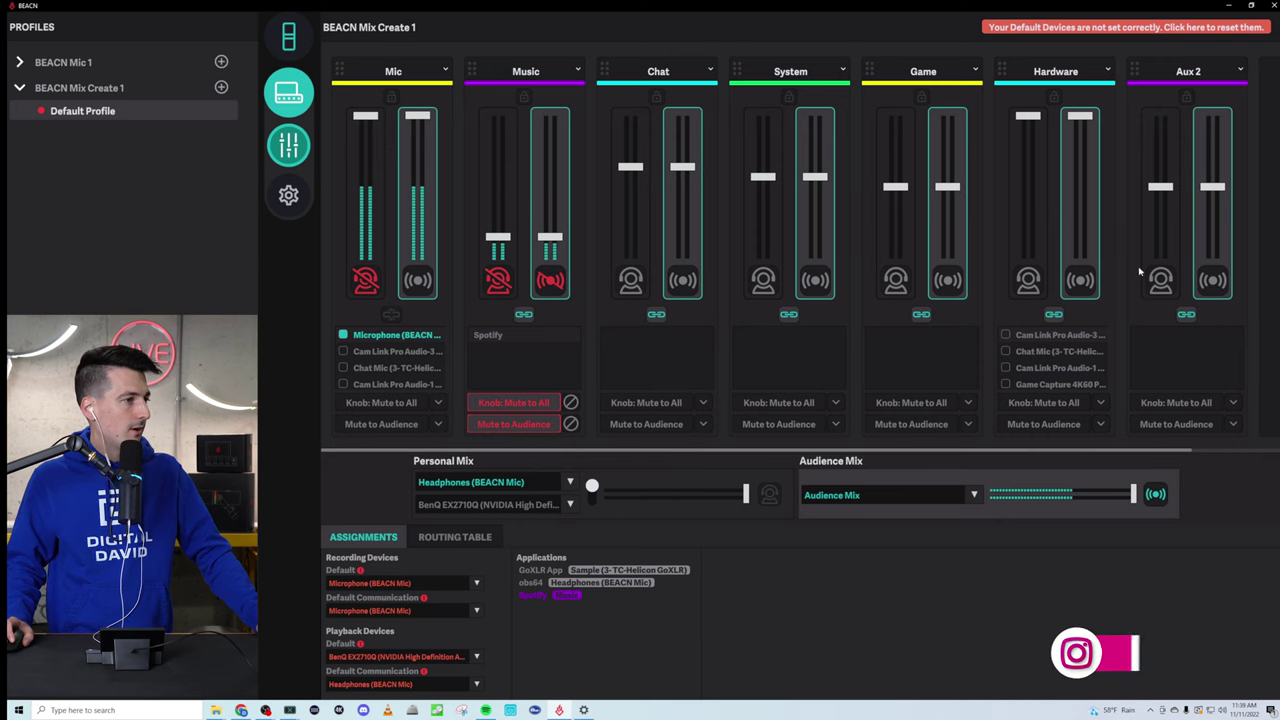
pyautogui.click(769, 496)
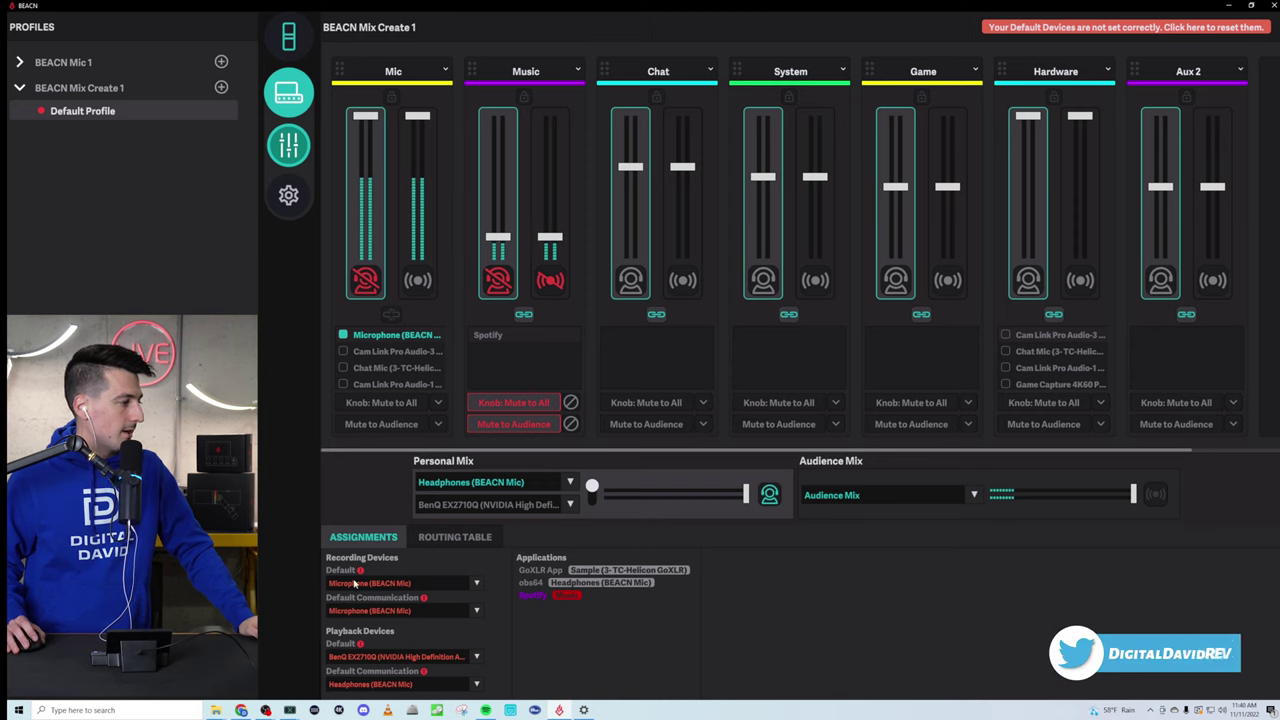
# Check Recording Default and Default Communication, keeping Microphone (BEACN Mic), then show the Routing Table.
pyautogui.click(476, 586)
pyautogui.click(478, 607)
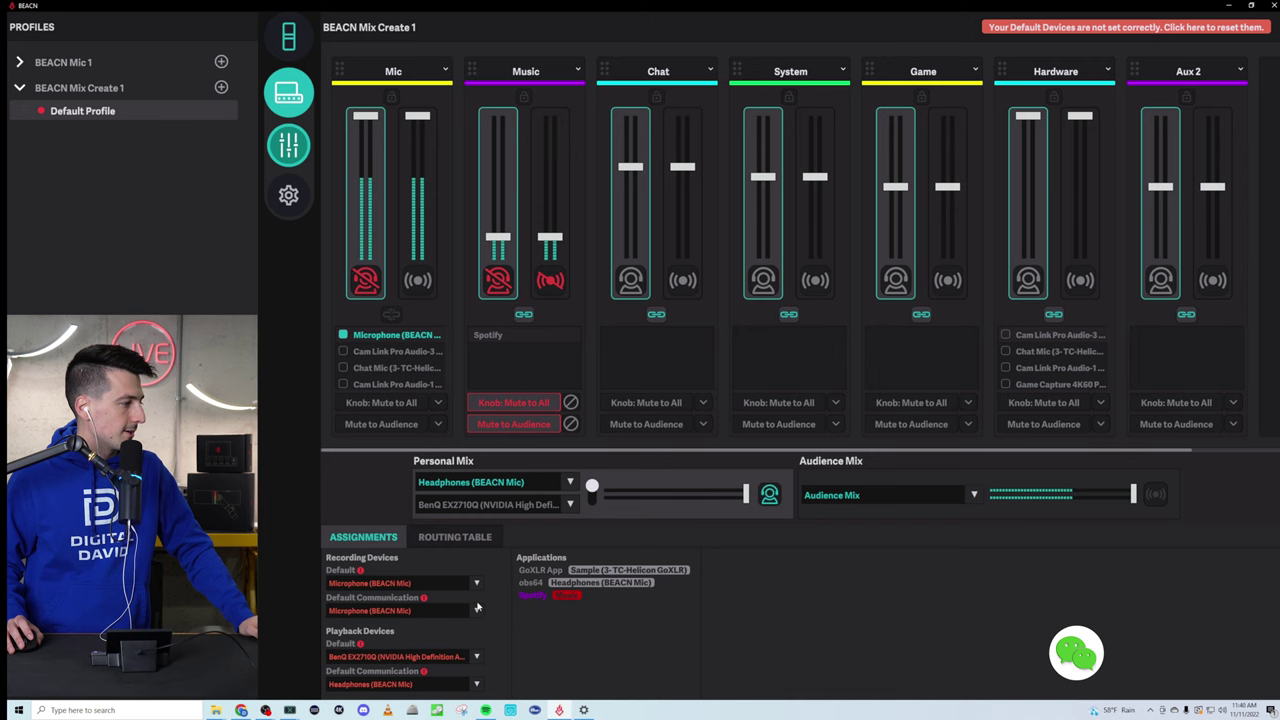
pyautogui.click(477, 609)
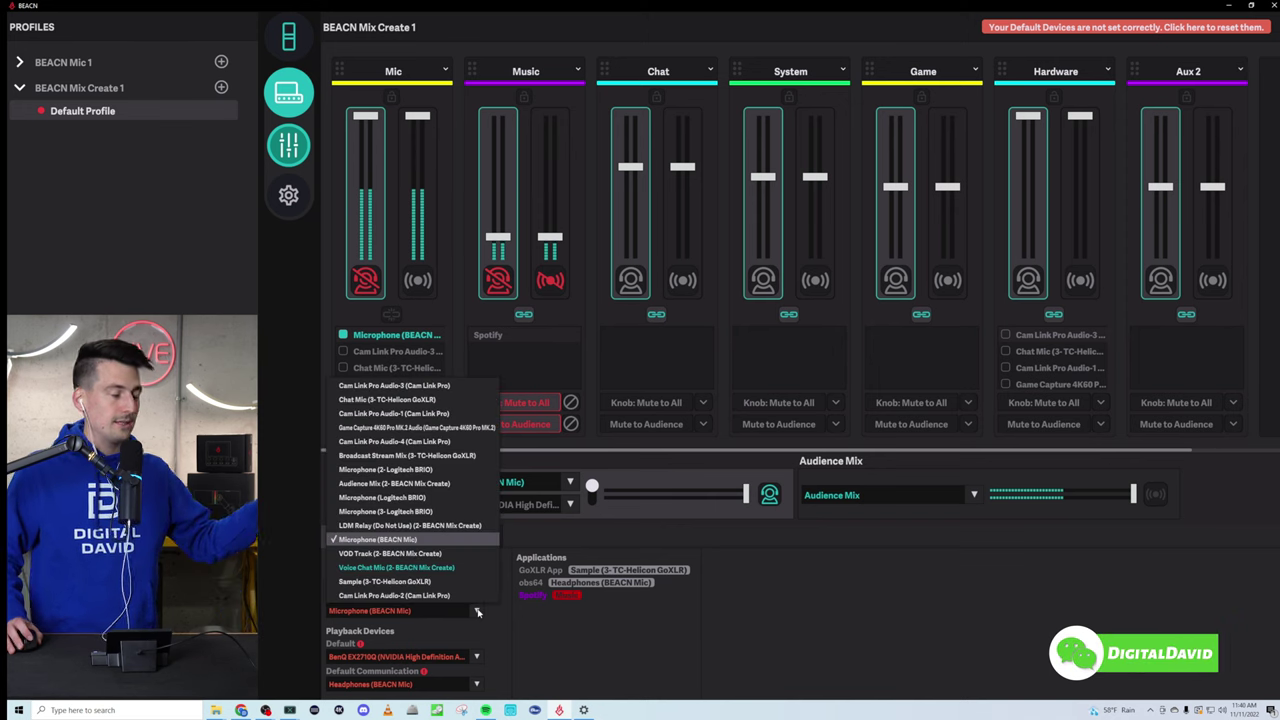
pyautogui.click(478, 611)
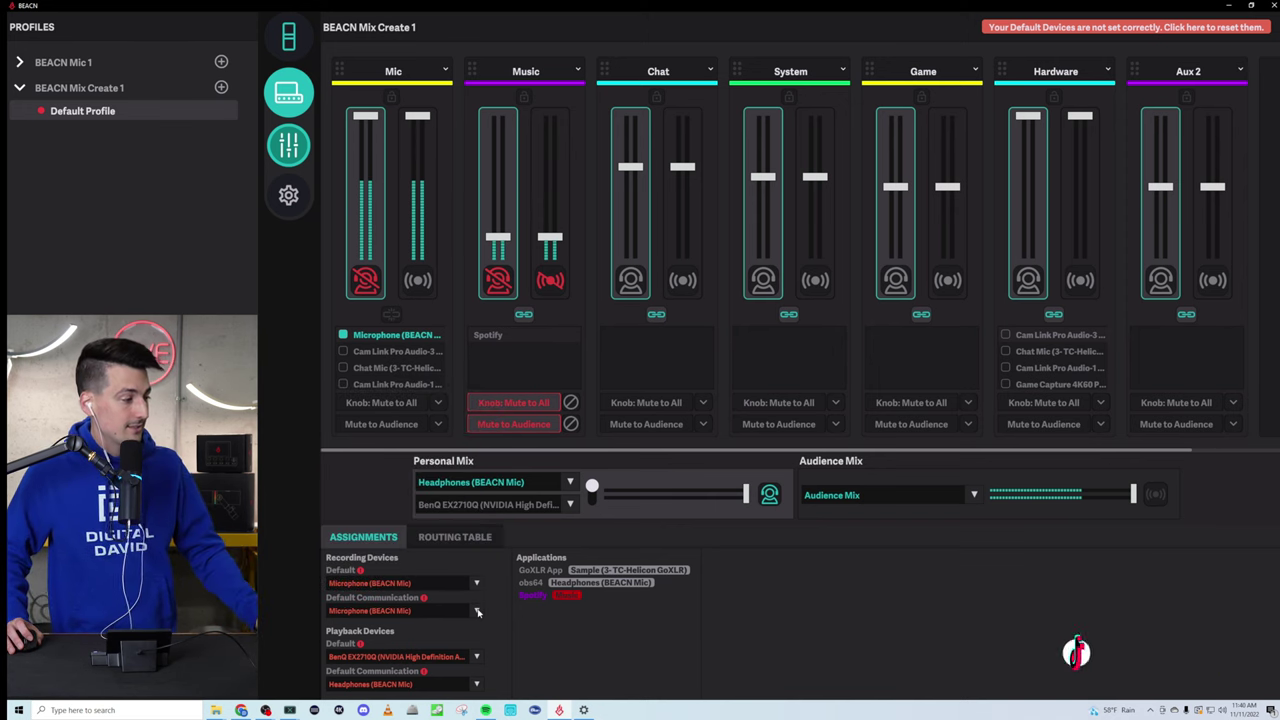
pyautogui.click(467, 541)
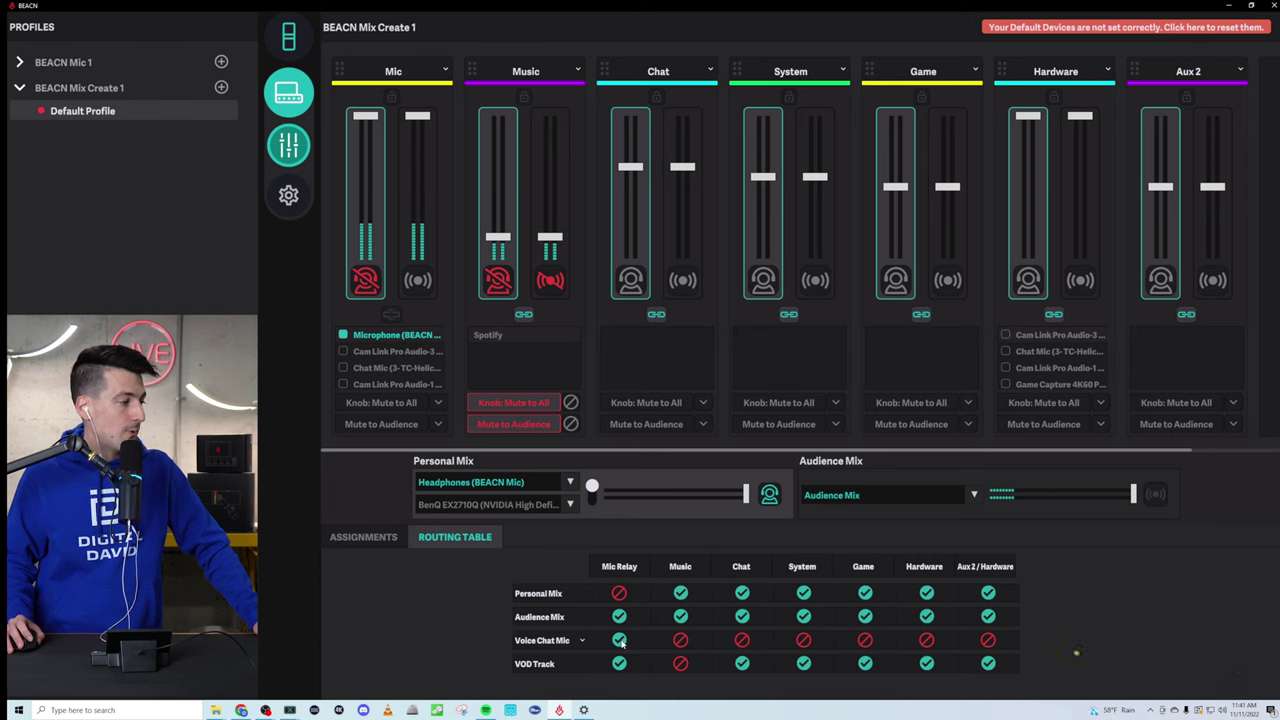
pyautogui.click(583, 641)
pyautogui.moveTo(640, 637)
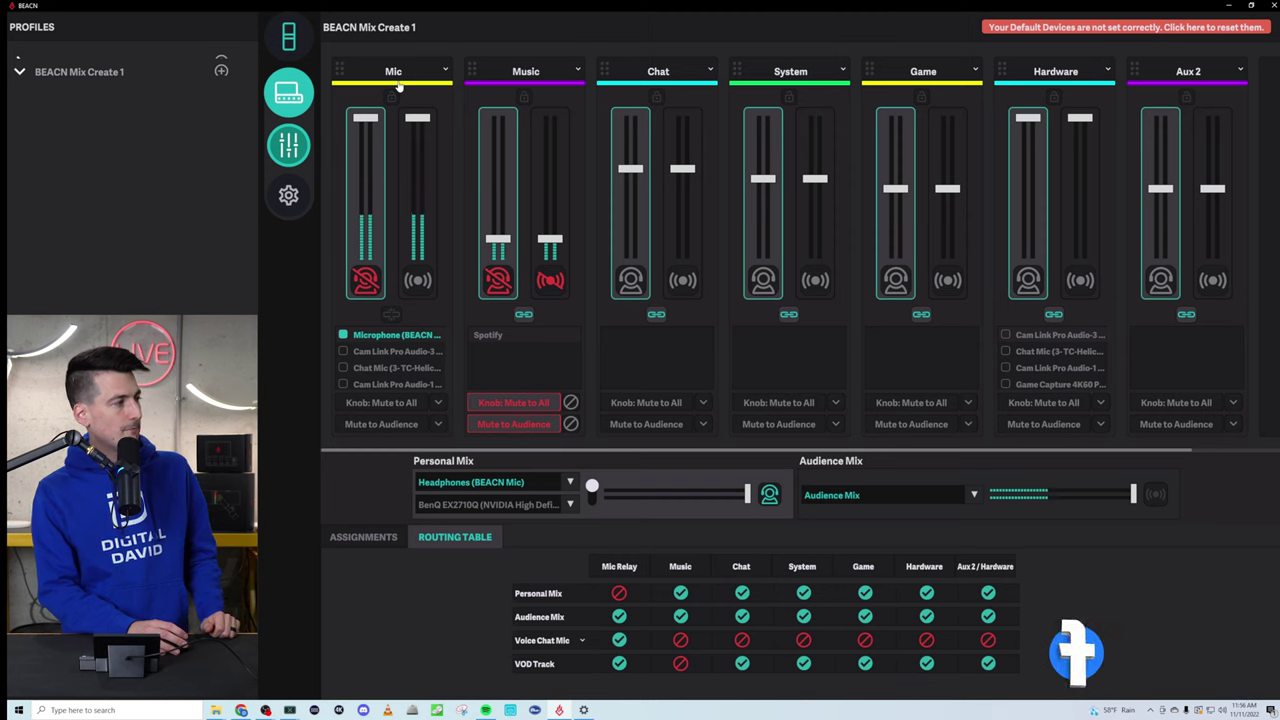
# Open the Mic channel's colour picker and enter hex code cfcffb.
pyautogui.click(398, 86)
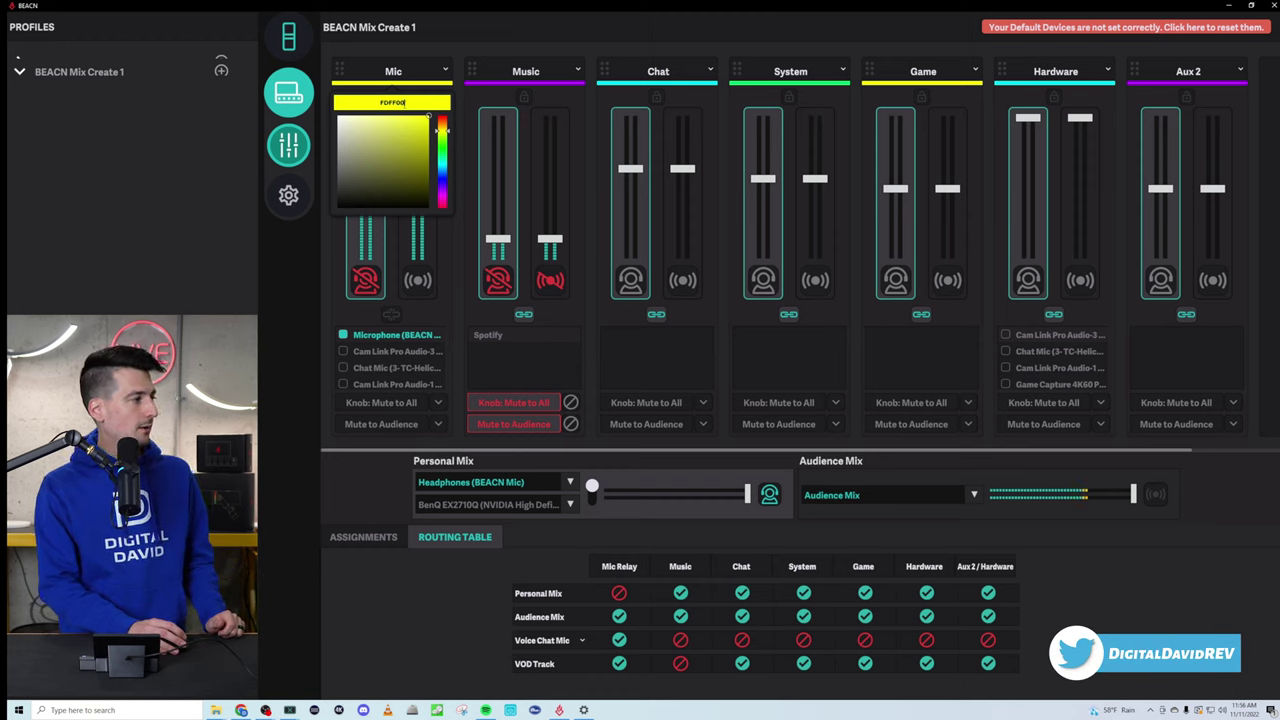
pyautogui.write('cfcffb')
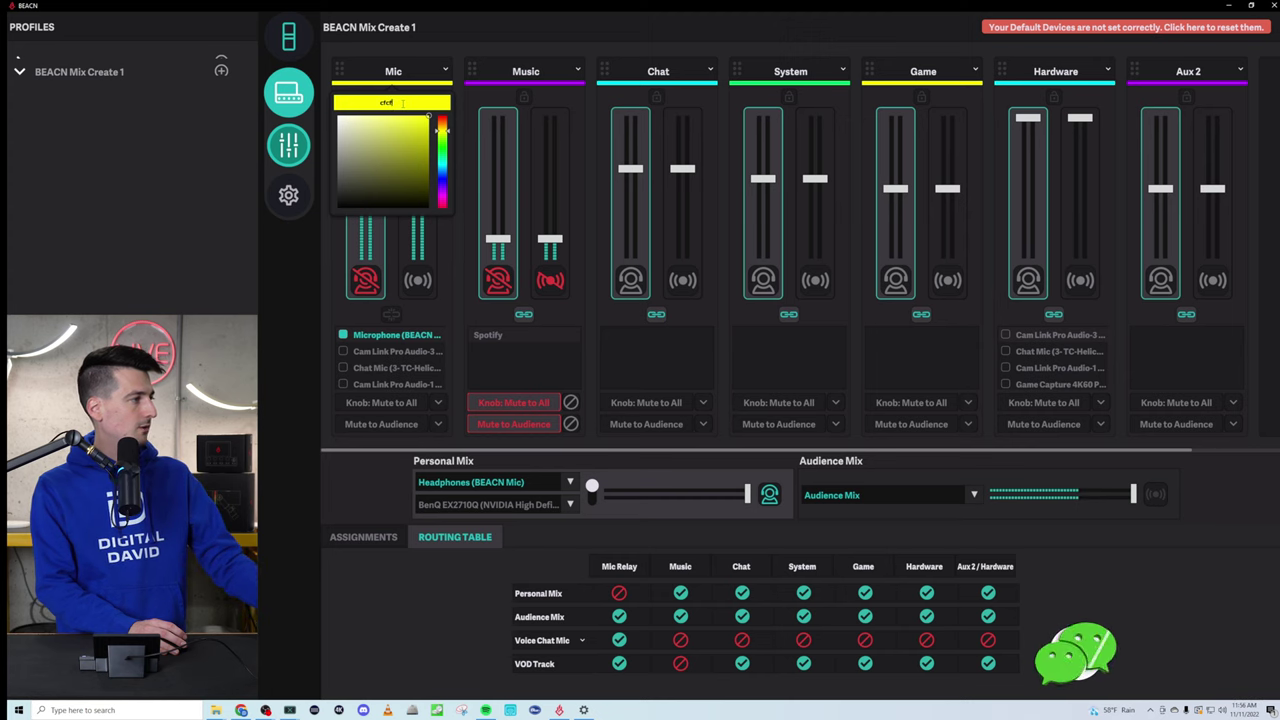